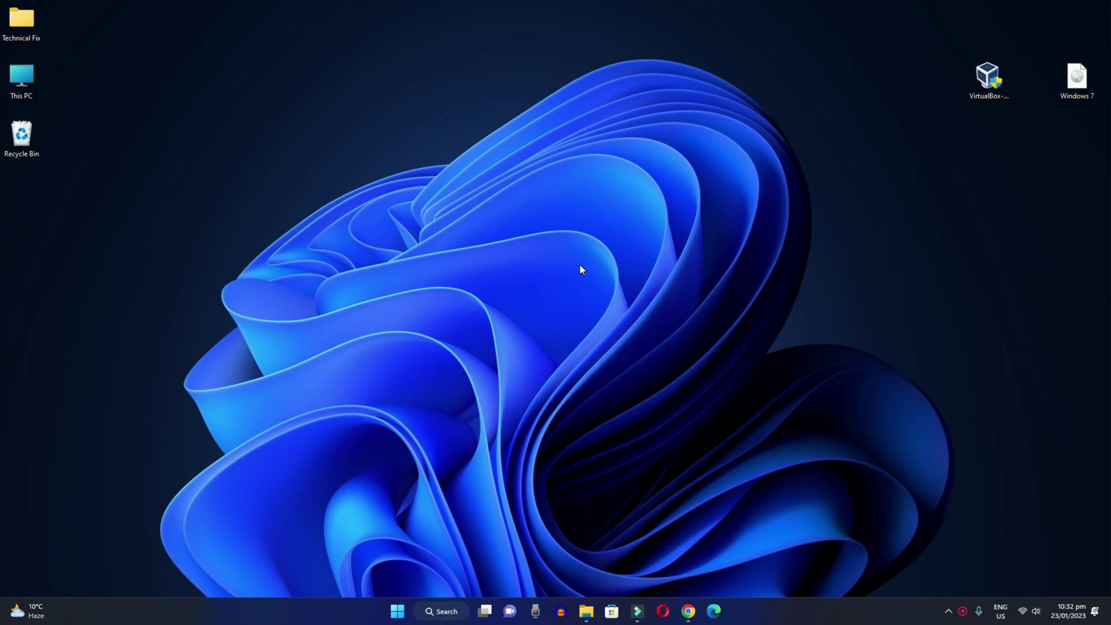
Step: Launch Google Chrome from the taskbar on a new tab with Google search
click(688, 611)
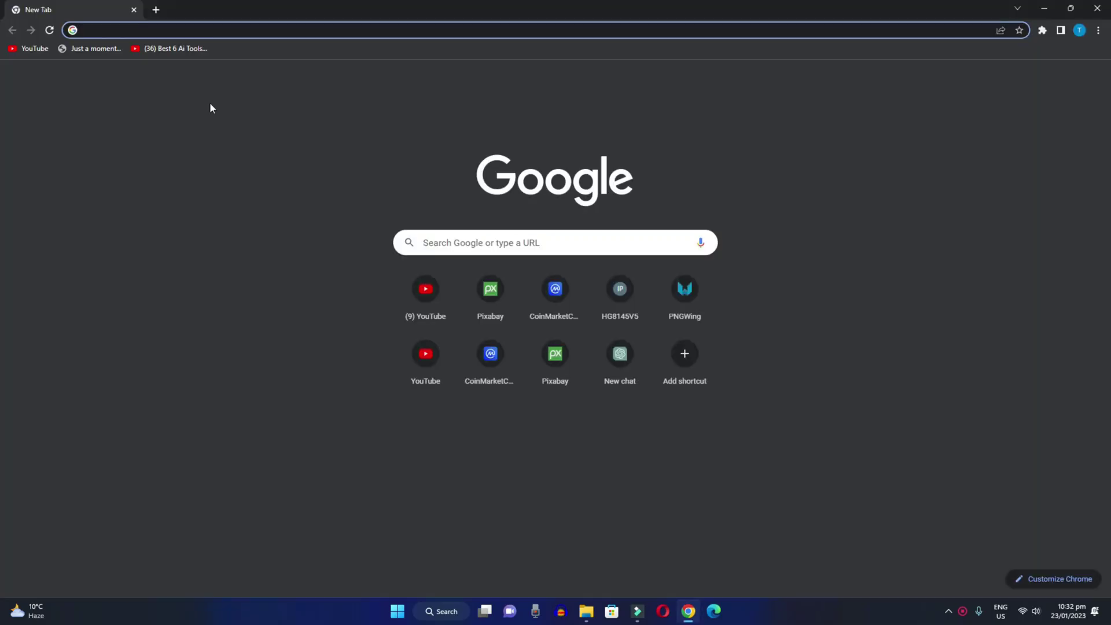
Step: Search for virtualbox and go to the Download VirtualBox 7.0 page on virtualbox.org
text(v)
key(Return)
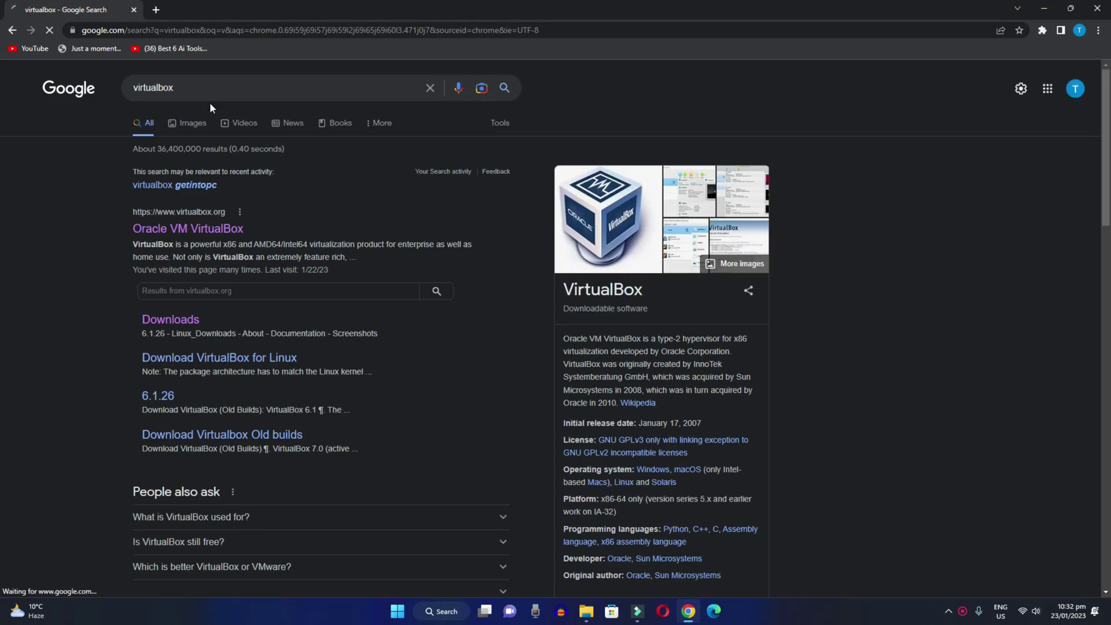
click(179, 230)
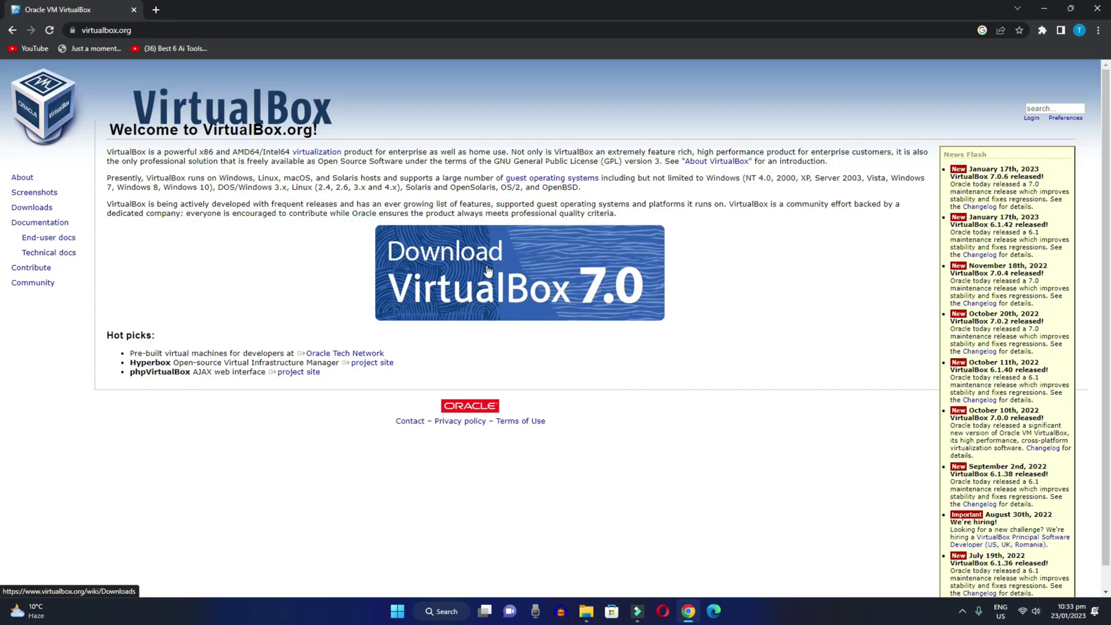
click(487, 266)
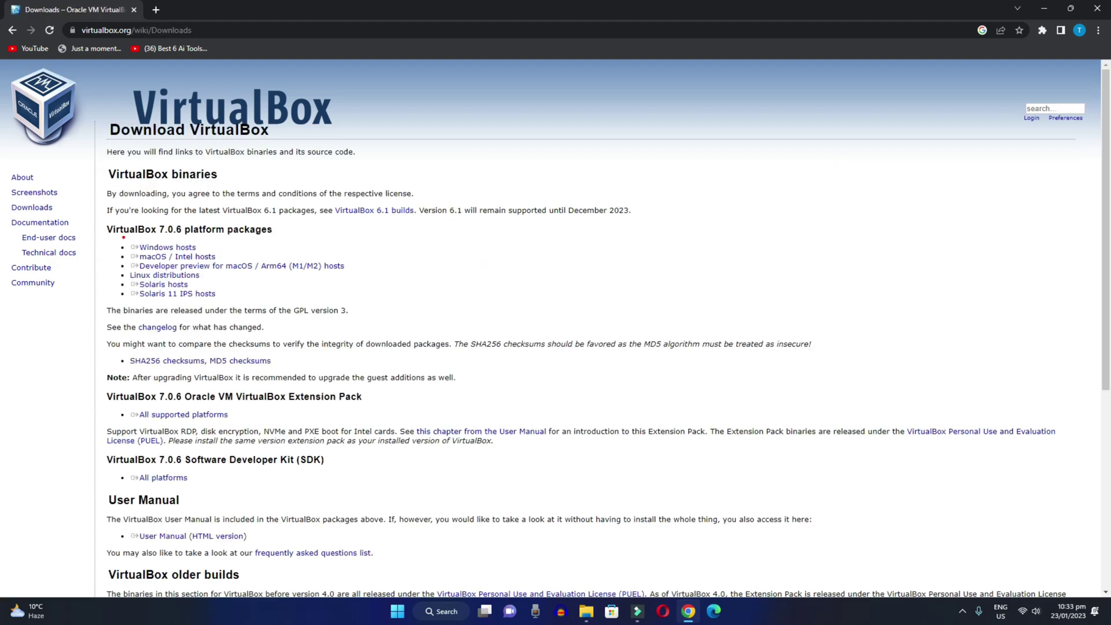
Step: Start the Windows-hosts installer download, cancel it, then minimize and restore Chrome
click(165, 249)
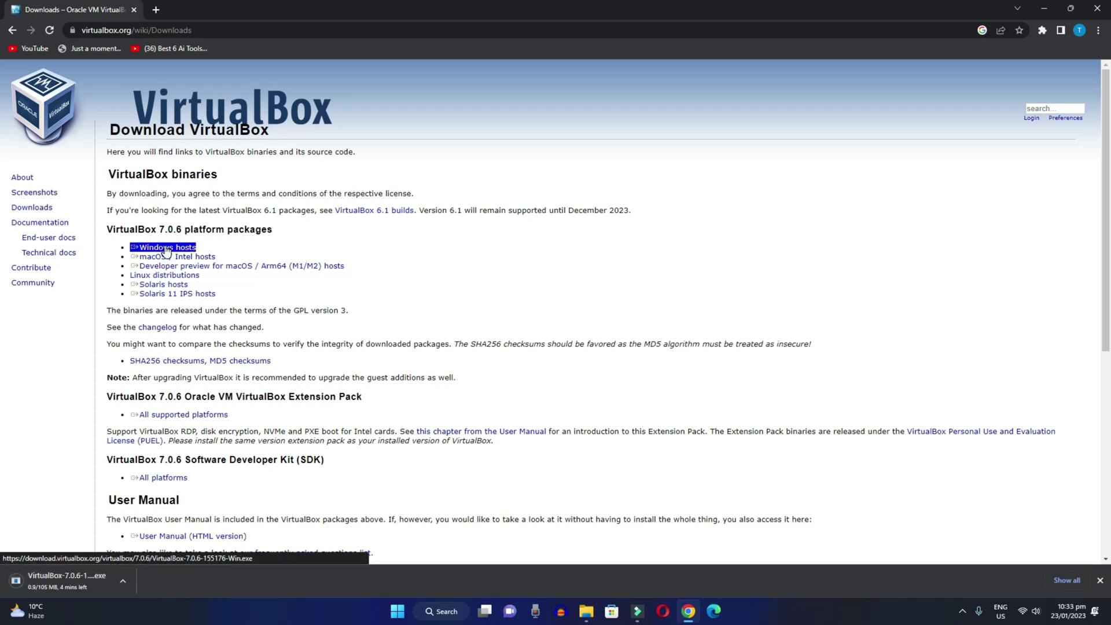
click(121, 584)
click(139, 560)
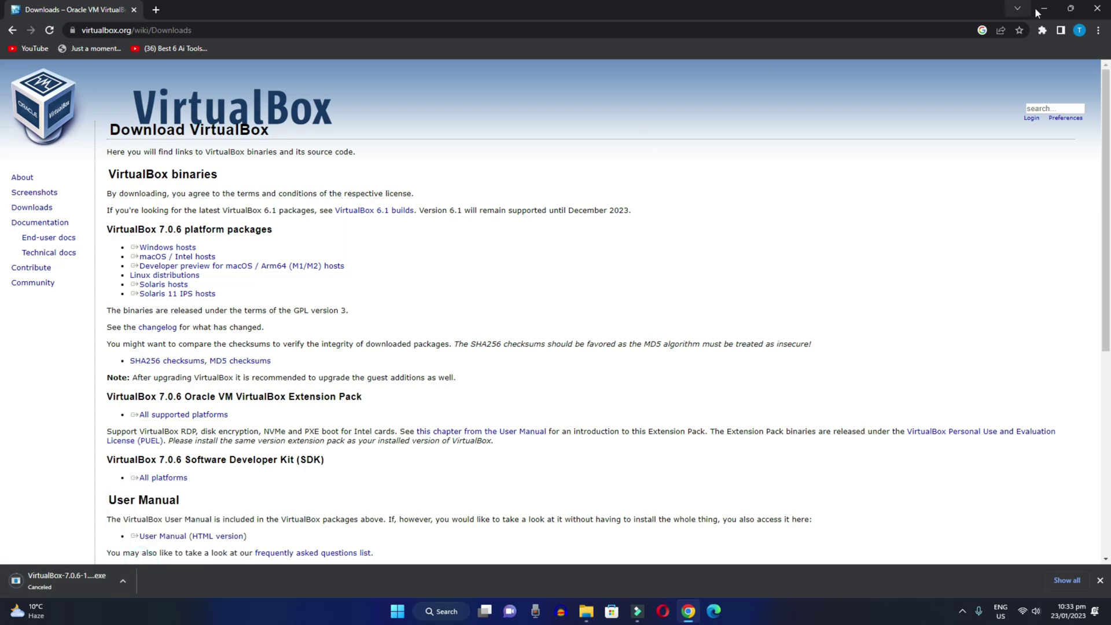
click(1038, 13)
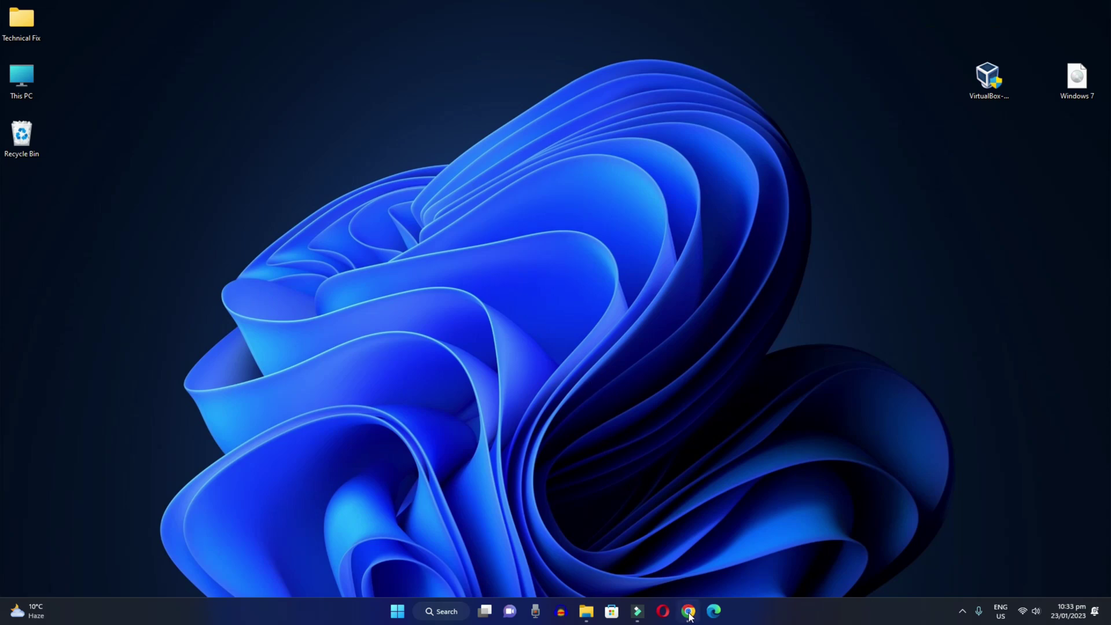
click(688, 611)
Step: Search getintopc, open getintopc.com, and search the site for windows 7
click(184, 31)
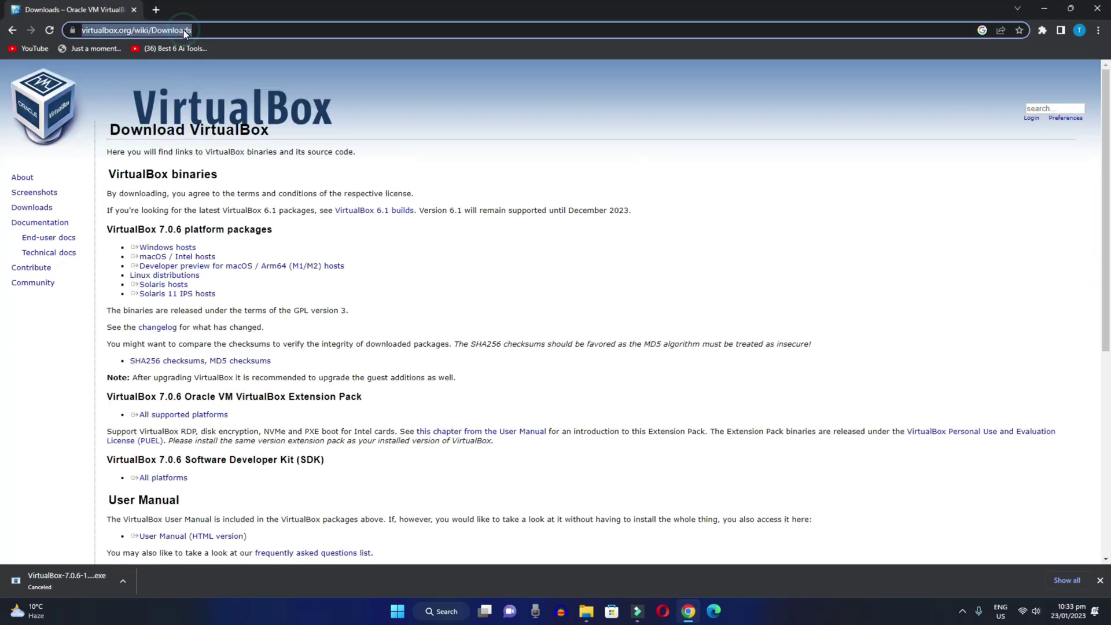
text(getintopc)
key(Return)
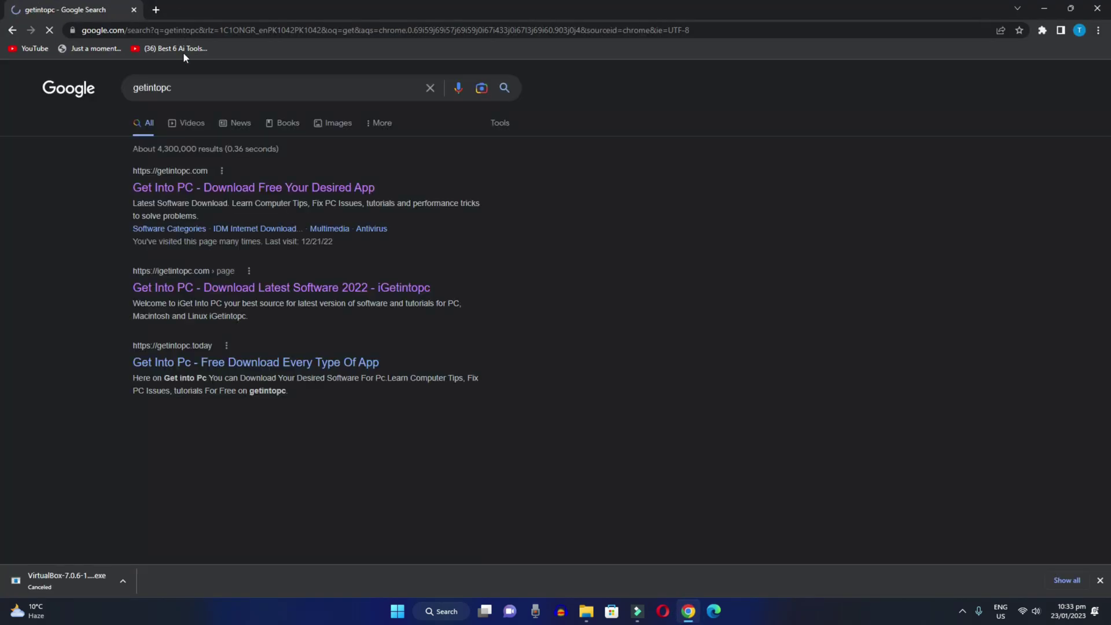
click(184, 192)
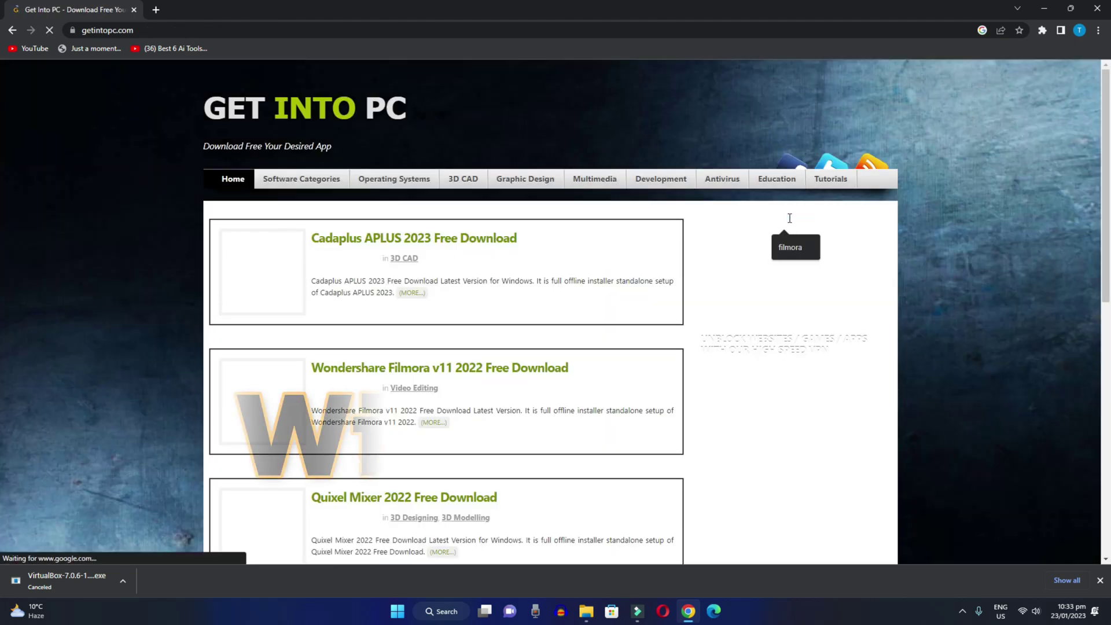
text(windows 7)
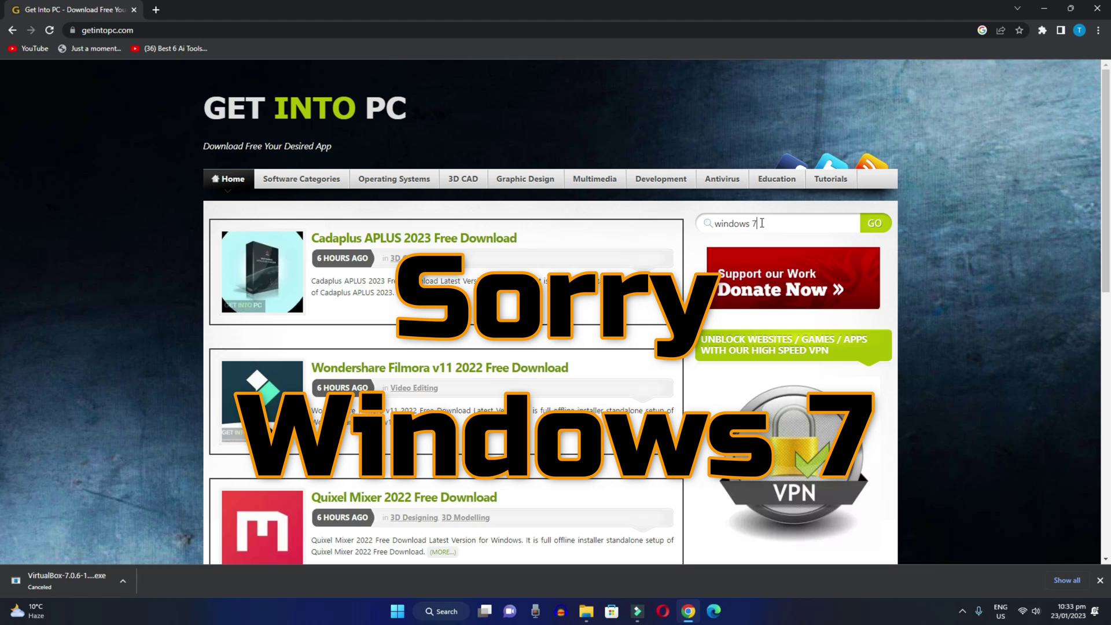
key(Return)
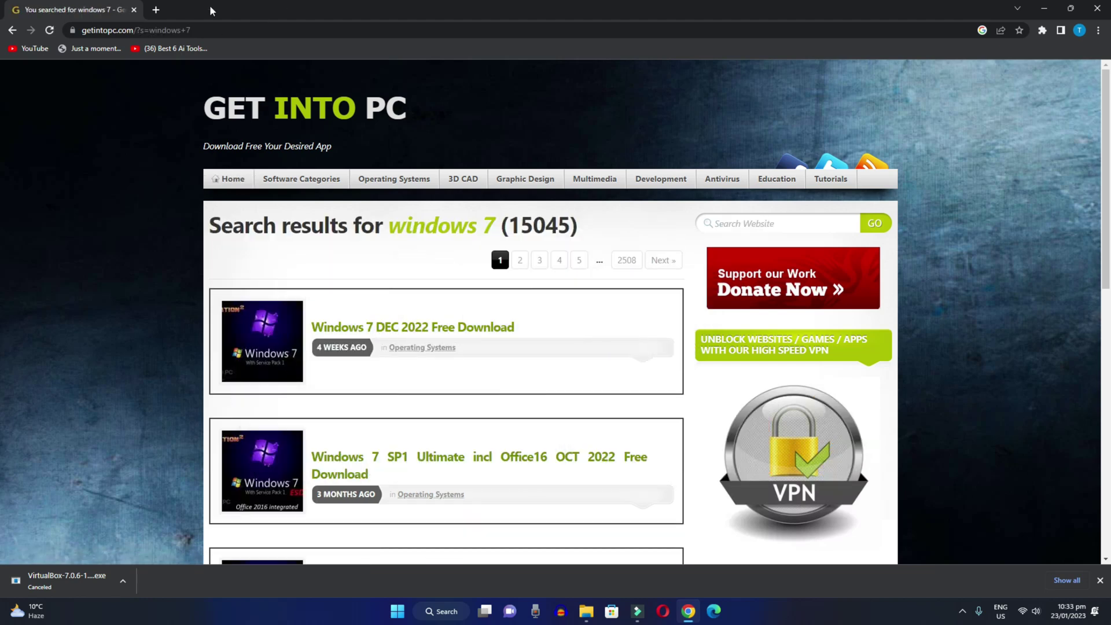
Step: Replace the results tab with a blank tab and close Chrome
click(156, 9)
click(133, 10)
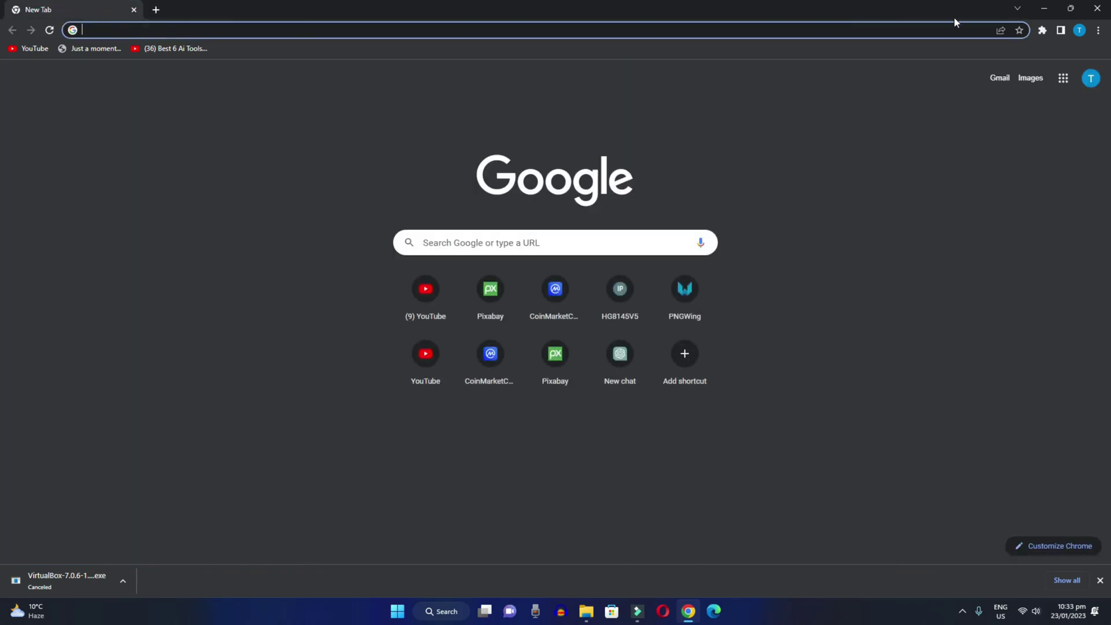
click(1099, 9)
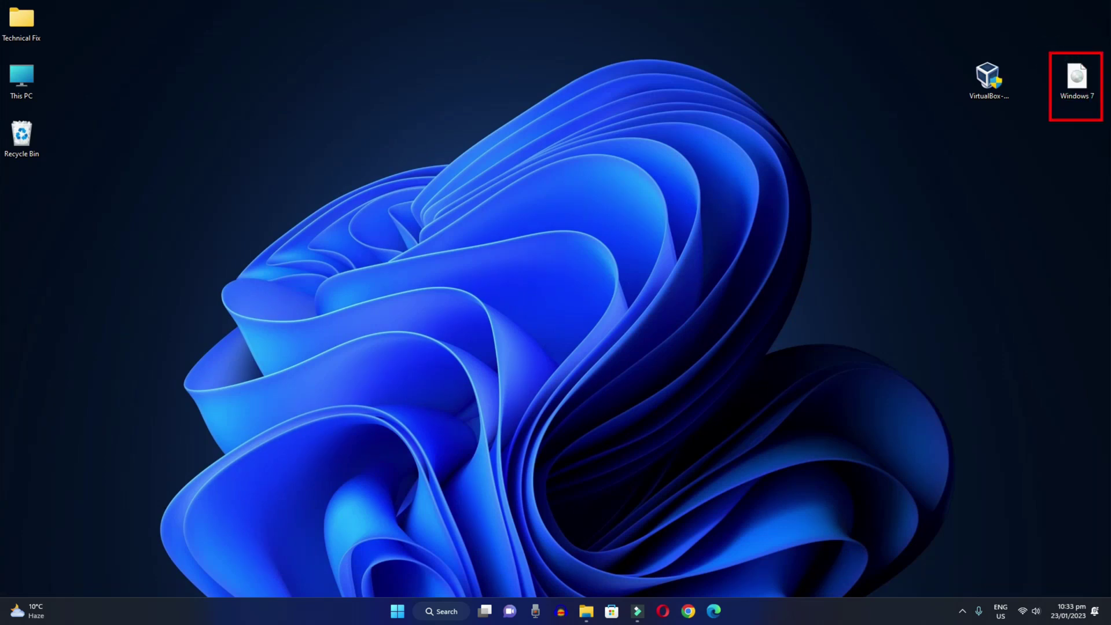
Step: Show the desktop, then select and deselect the VirtualBox and Windows 7 files
key(super)
click(1043, 150)
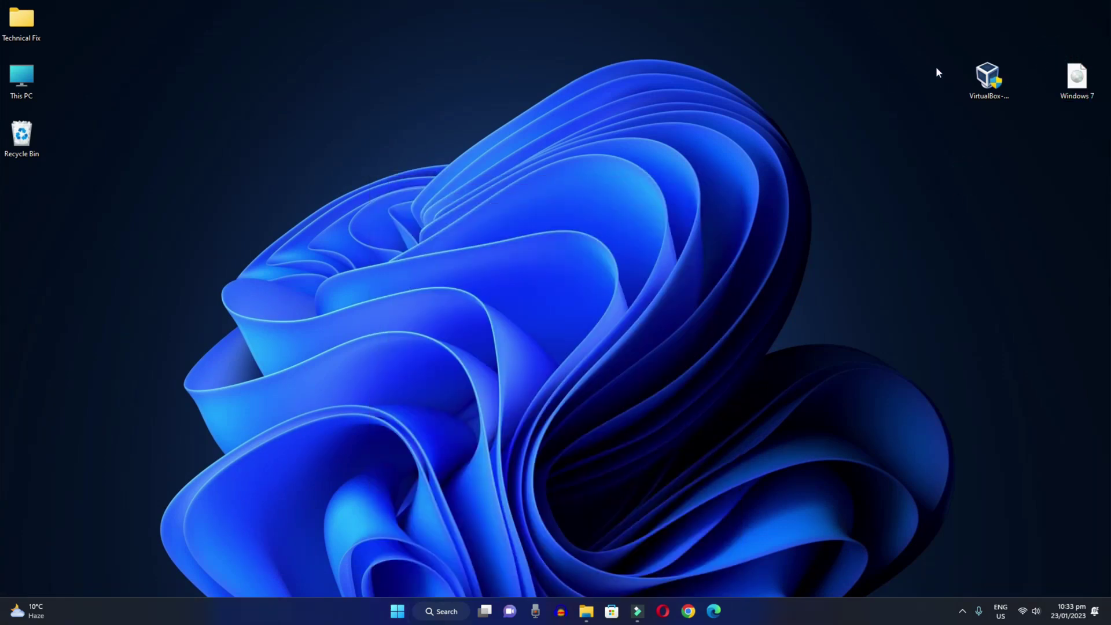
drag(938, 40, 1100, 130)
click(1017, 206)
Step: Run the VirtualBox installer as administrator with default features, accepting the network warning
right_click(984, 76)
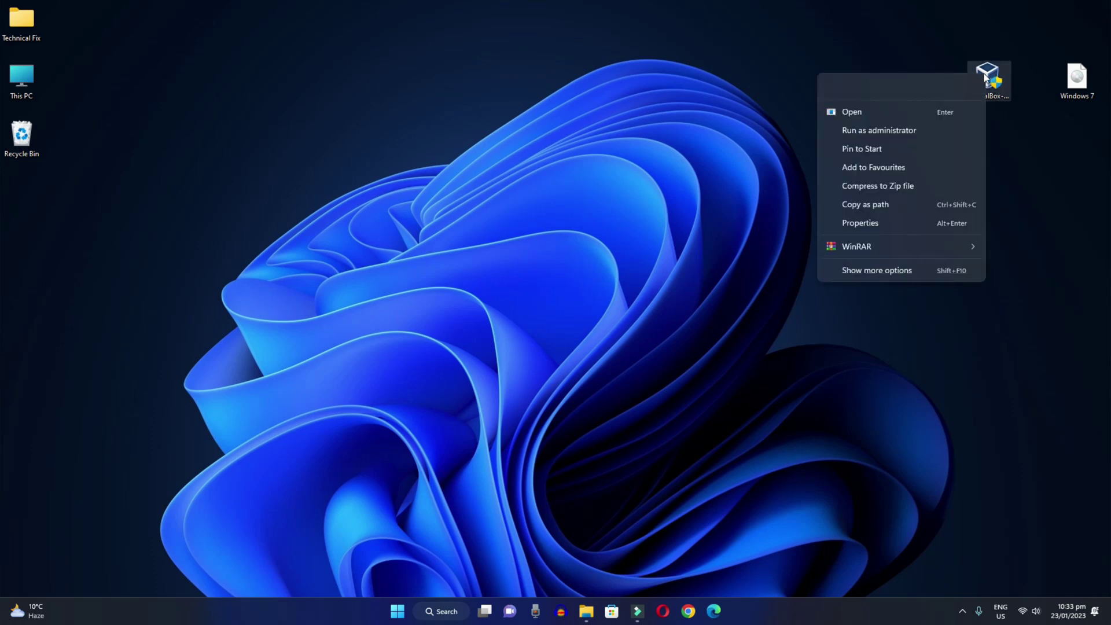
click(868, 131)
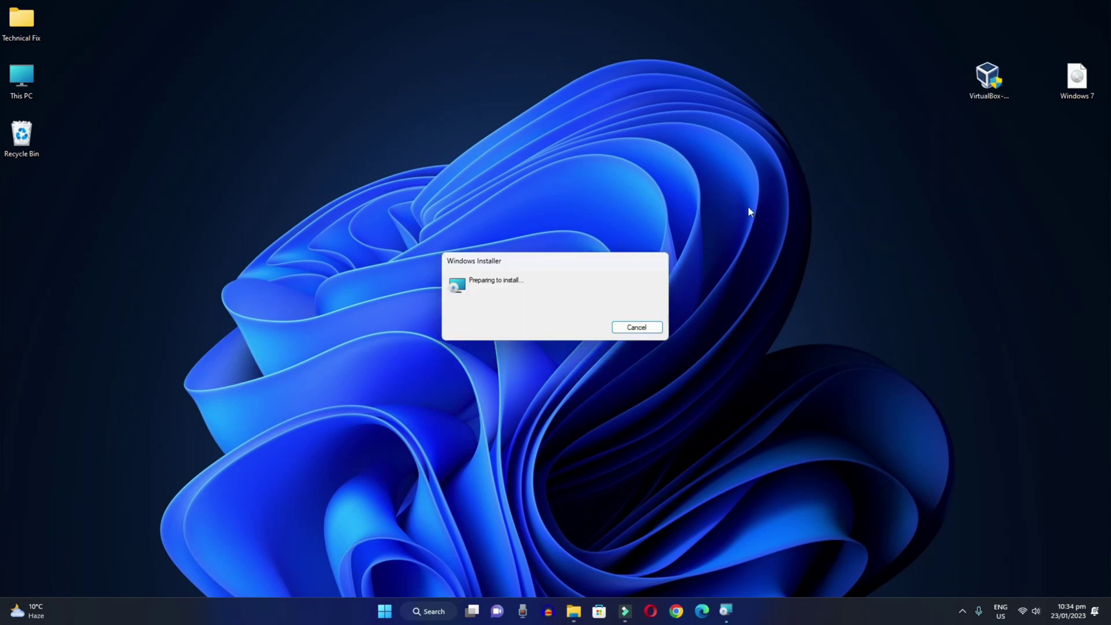
click(622, 393)
click(624, 394)
click(623, 395)
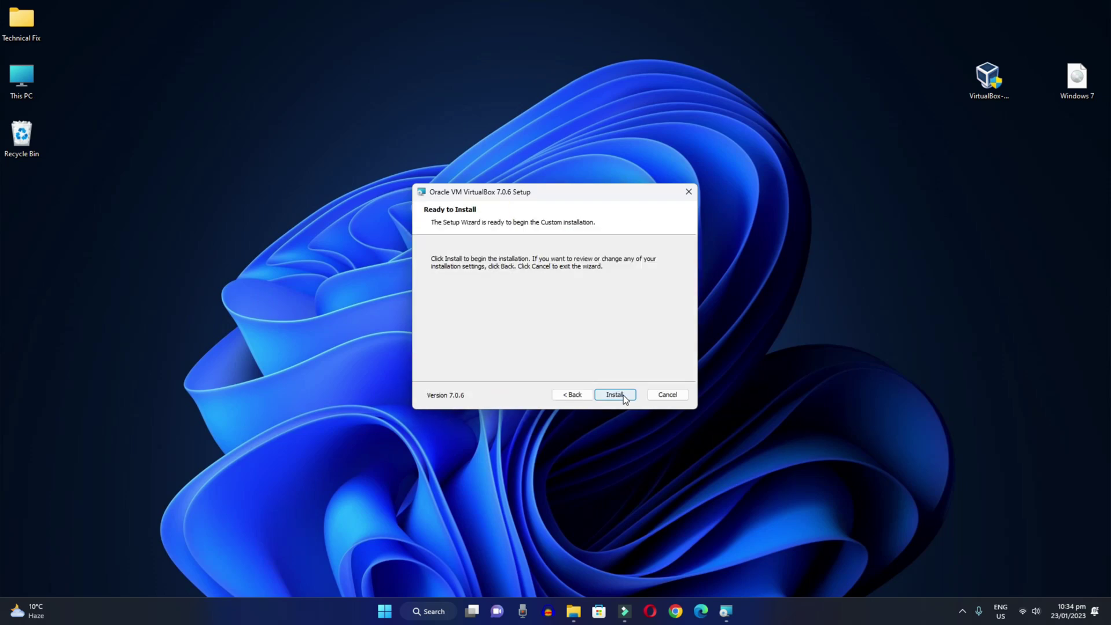
click(624, 397)
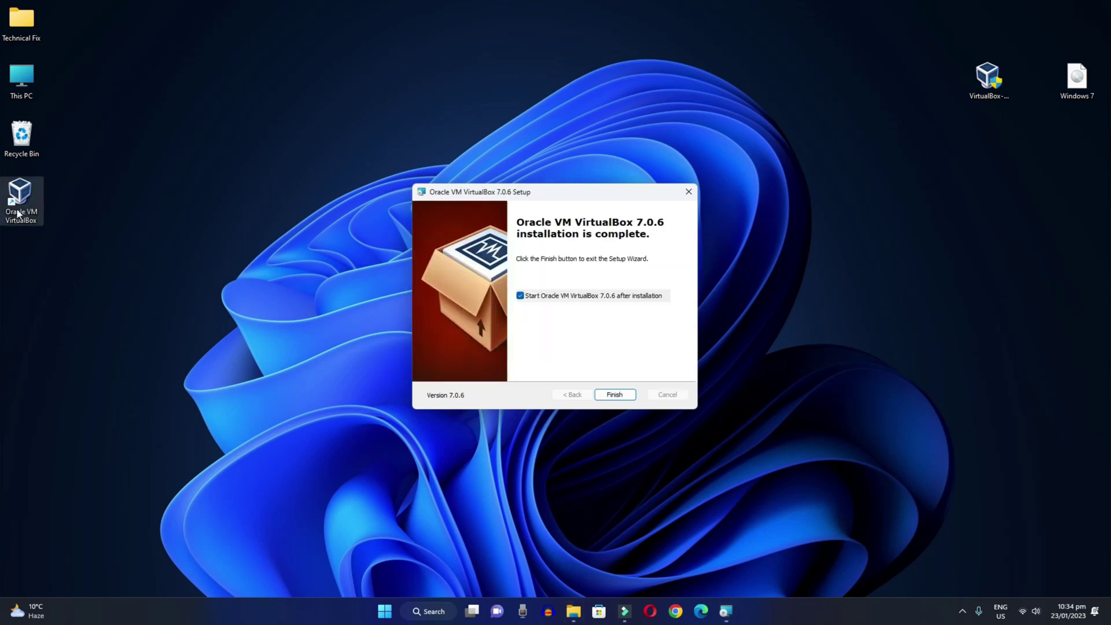
Step: Finish setup, launch VirtualBox Manager, center and enlarge it, and begin a new machine
click(615, 394)
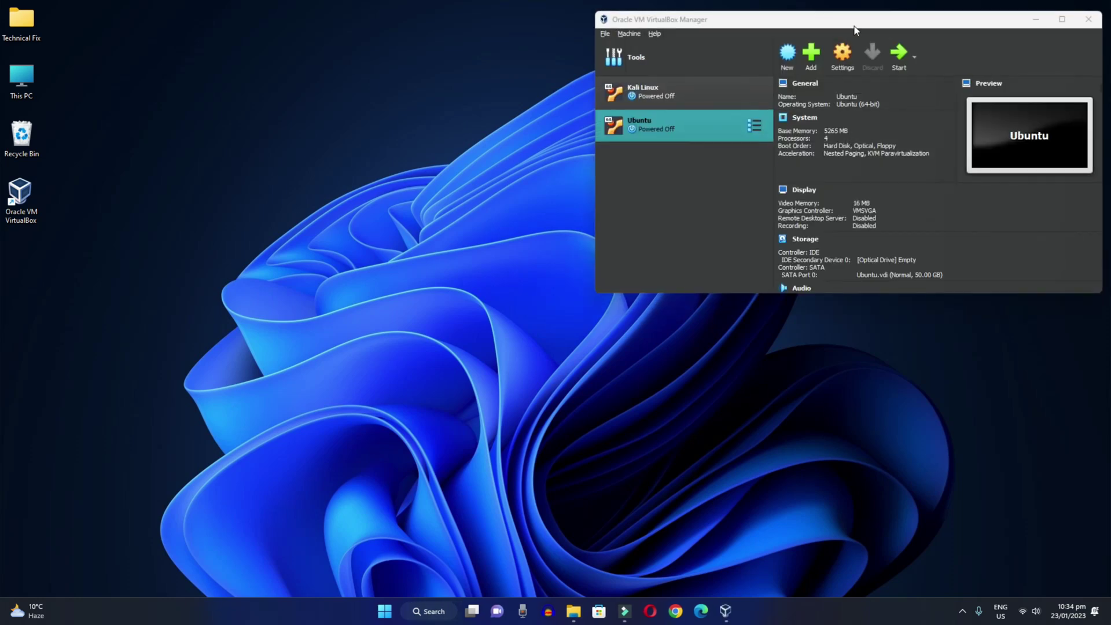
drag(855, 29, 571, 106)
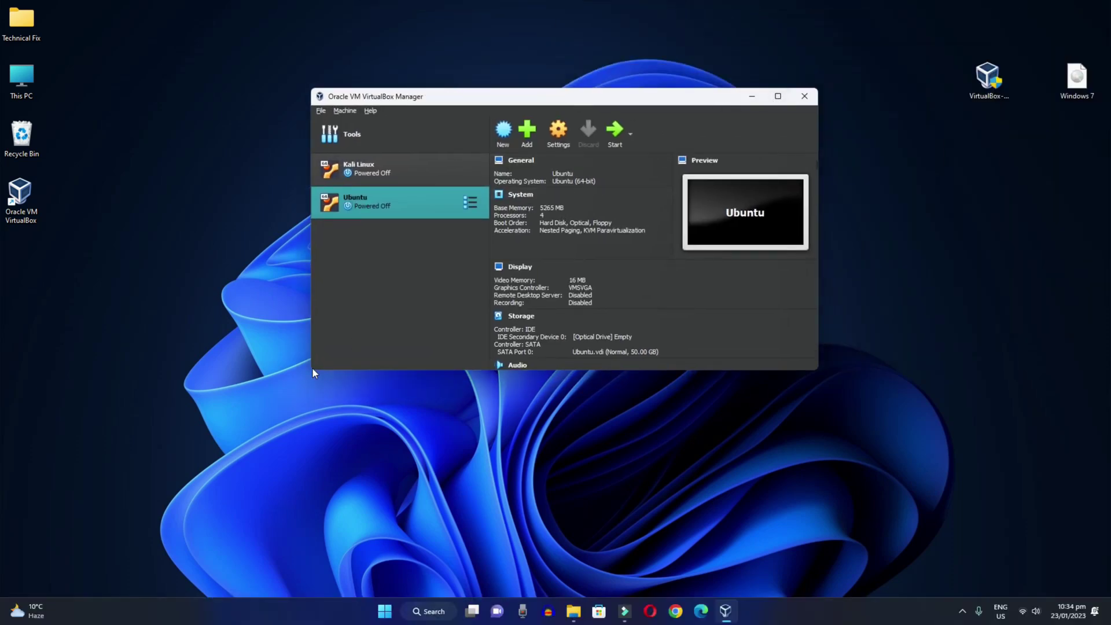
drag(313, 371, 178, 459)
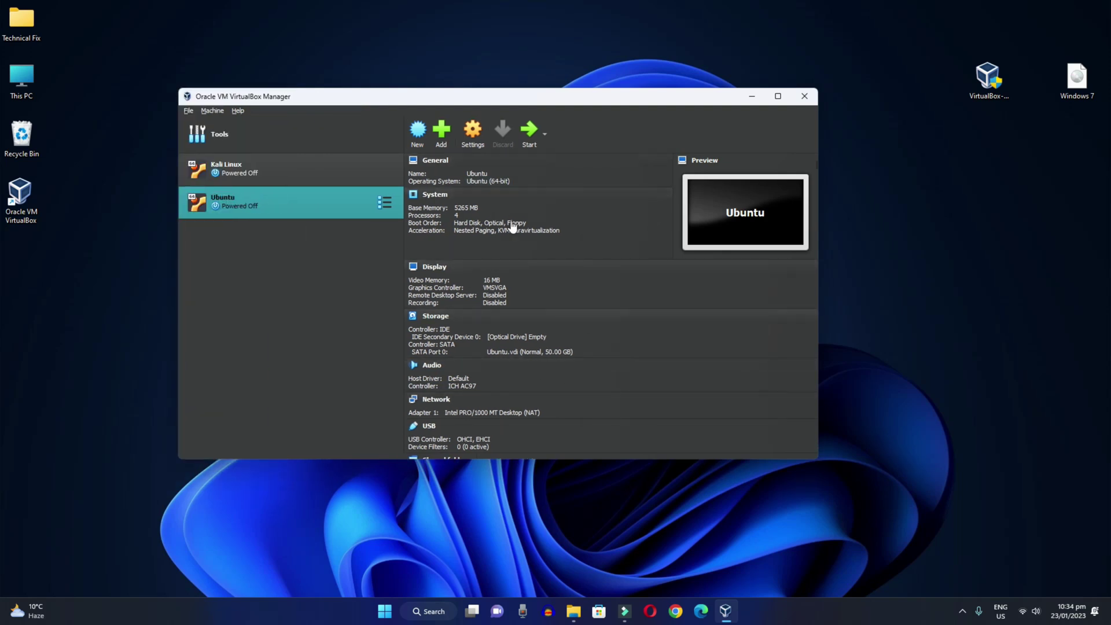
click(826, 243)
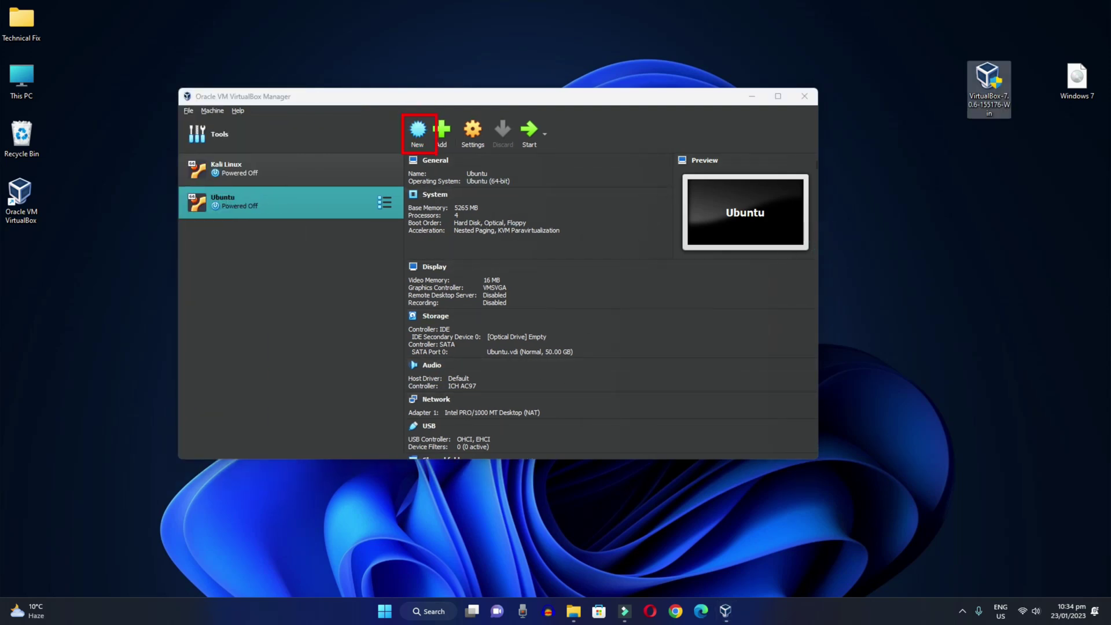
click(419, 132)
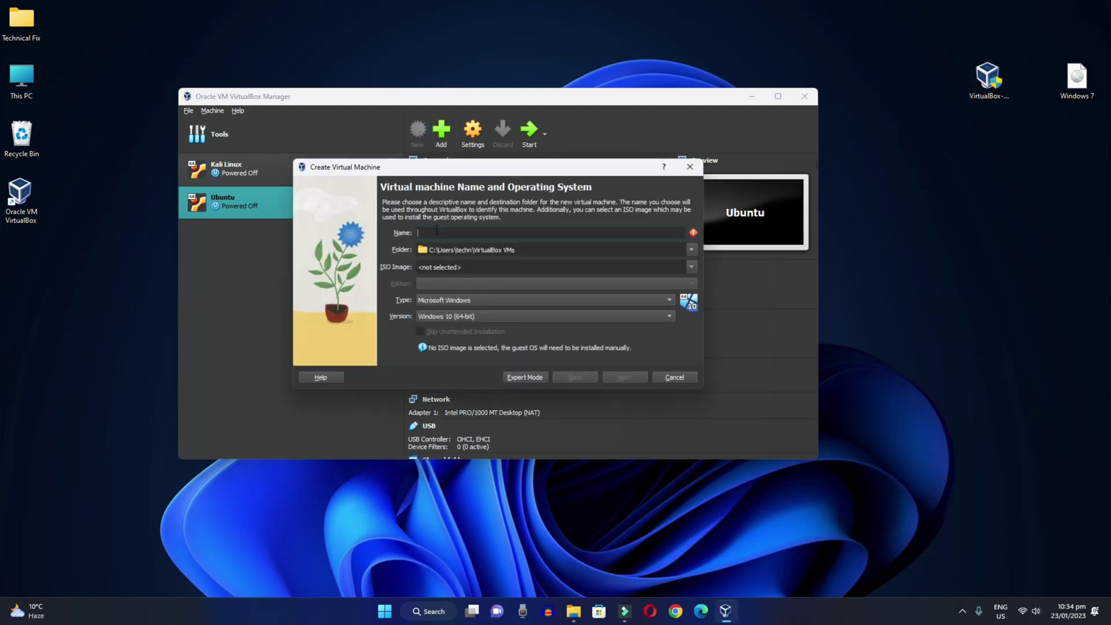
Step: Name the machine Windows 7 and browse to drive D: for its folder
text(Windows)
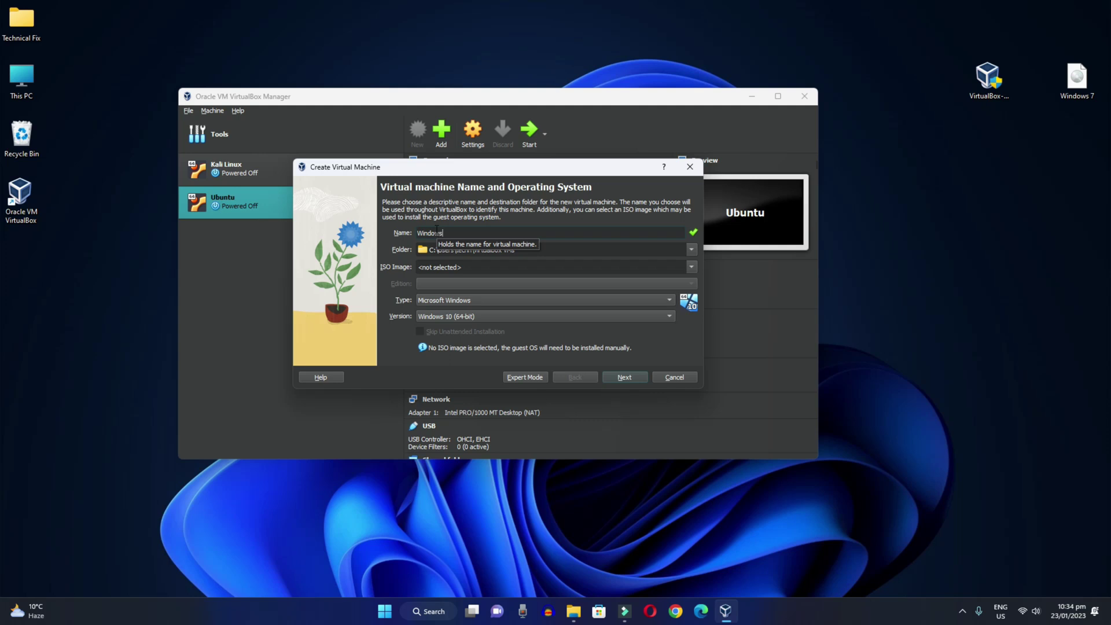
text( 7)
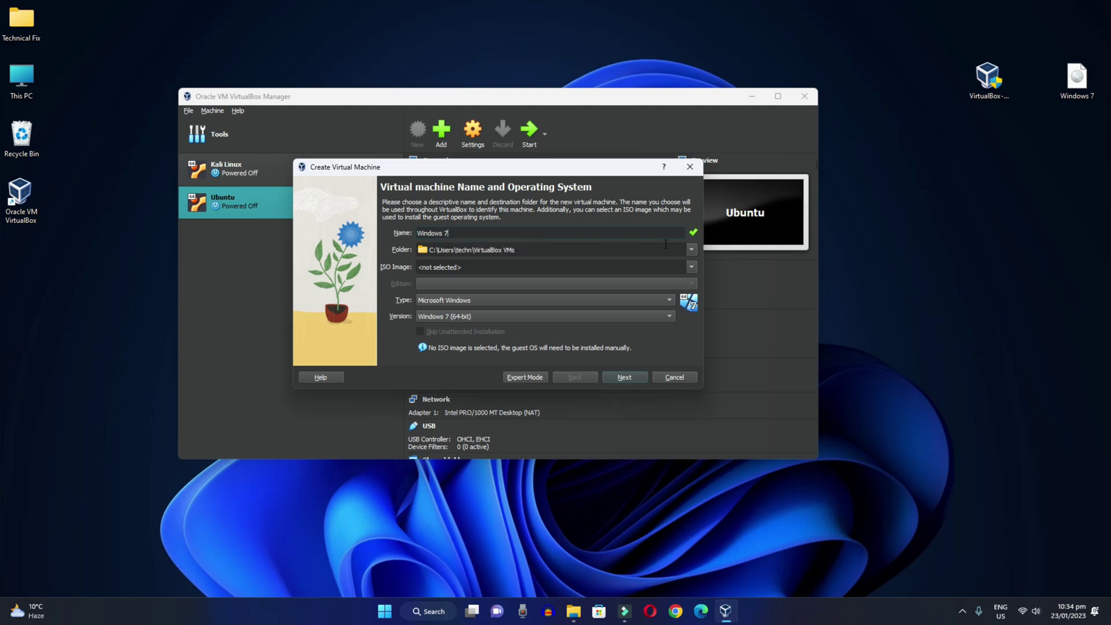
click(691, 249)
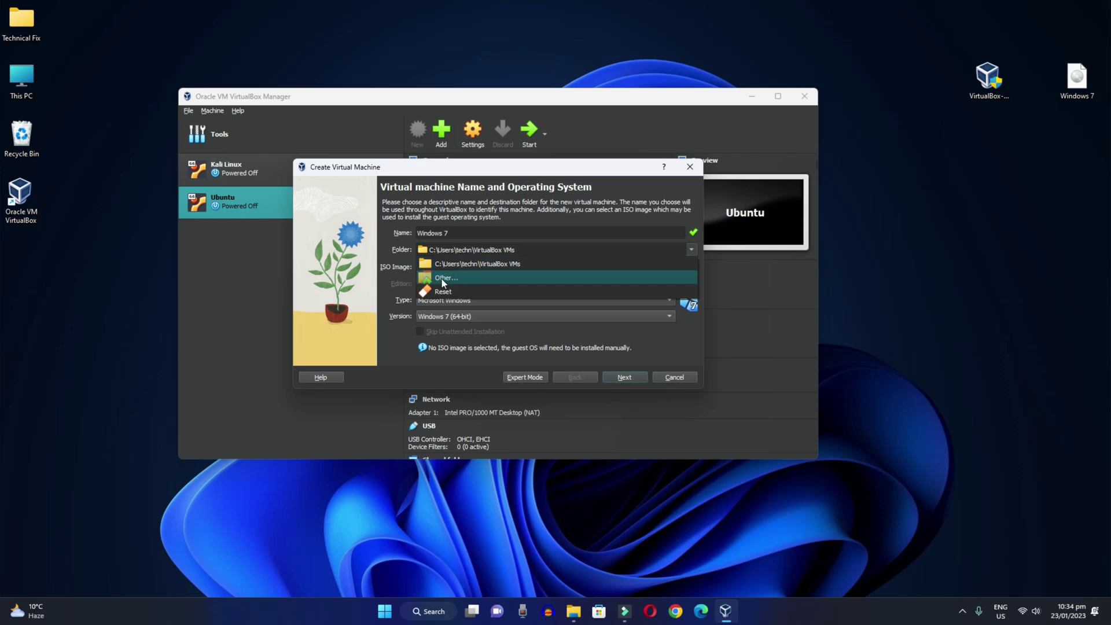
click(443, 280)
scroll(360, 366, down, 3)
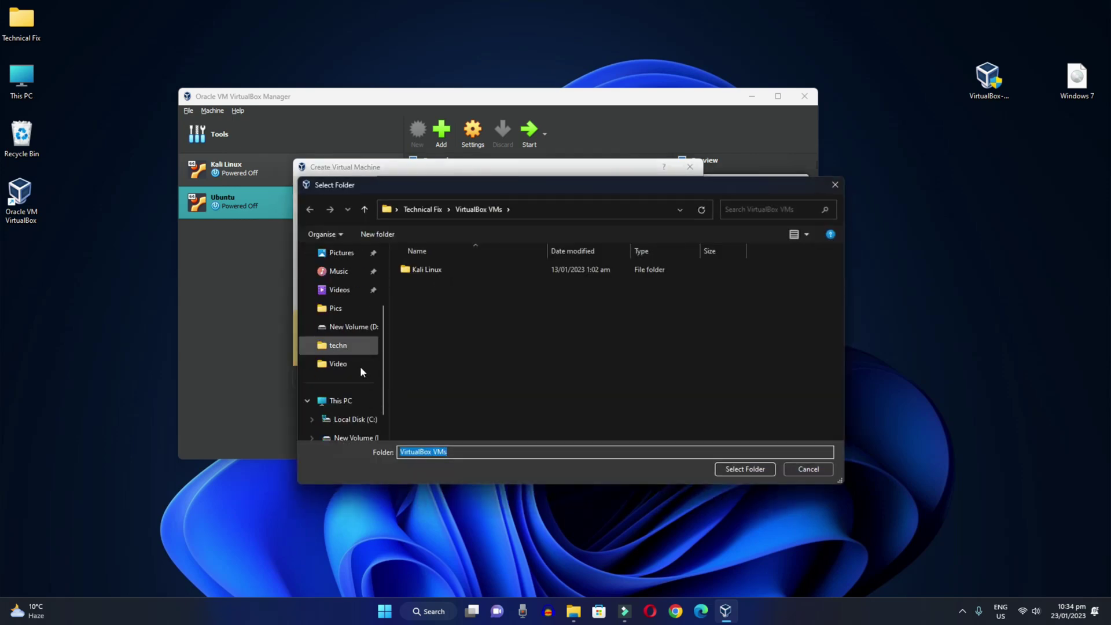
click(375, 328)
Step: Create a Windows 7 folder on D: and select it as the machine folder
right_click(494, 396)
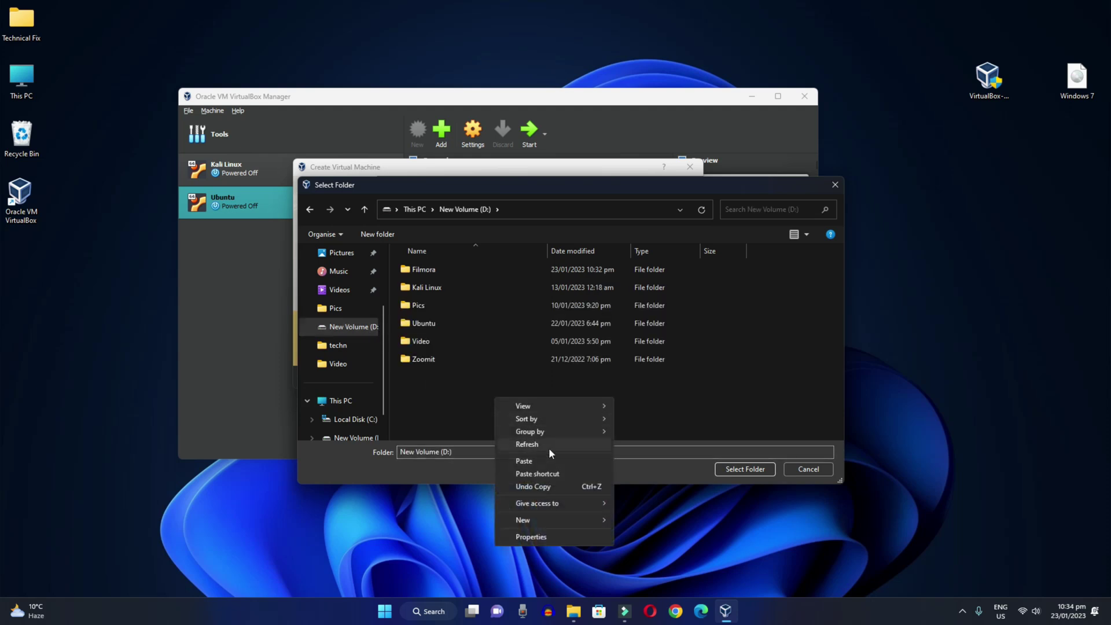
mouse_move(581, 516)
click(642, 521)
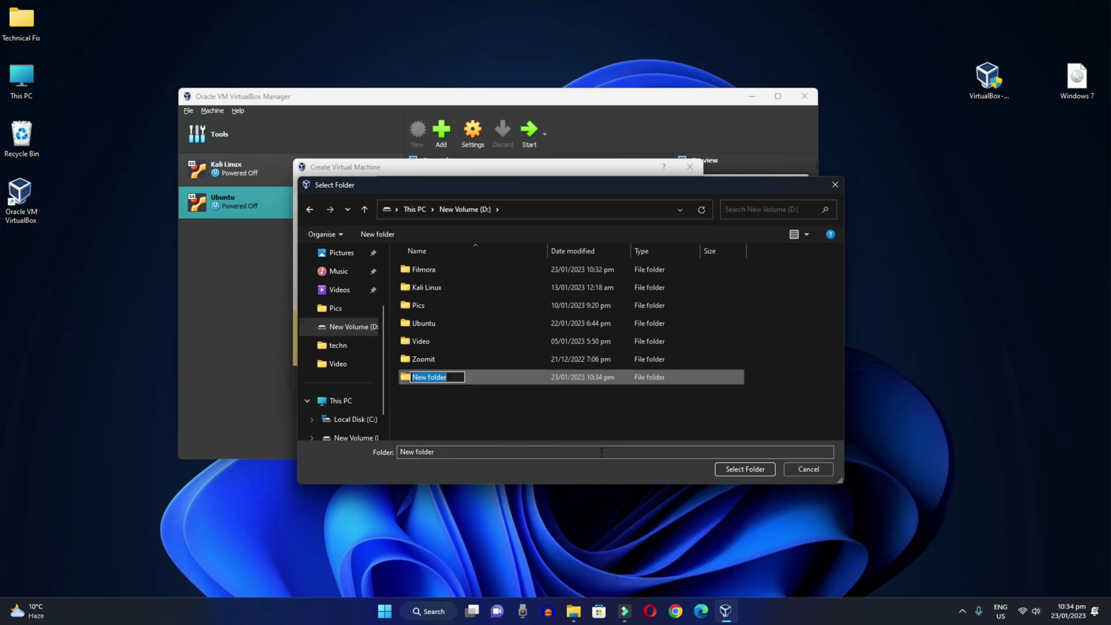
text(Windo)
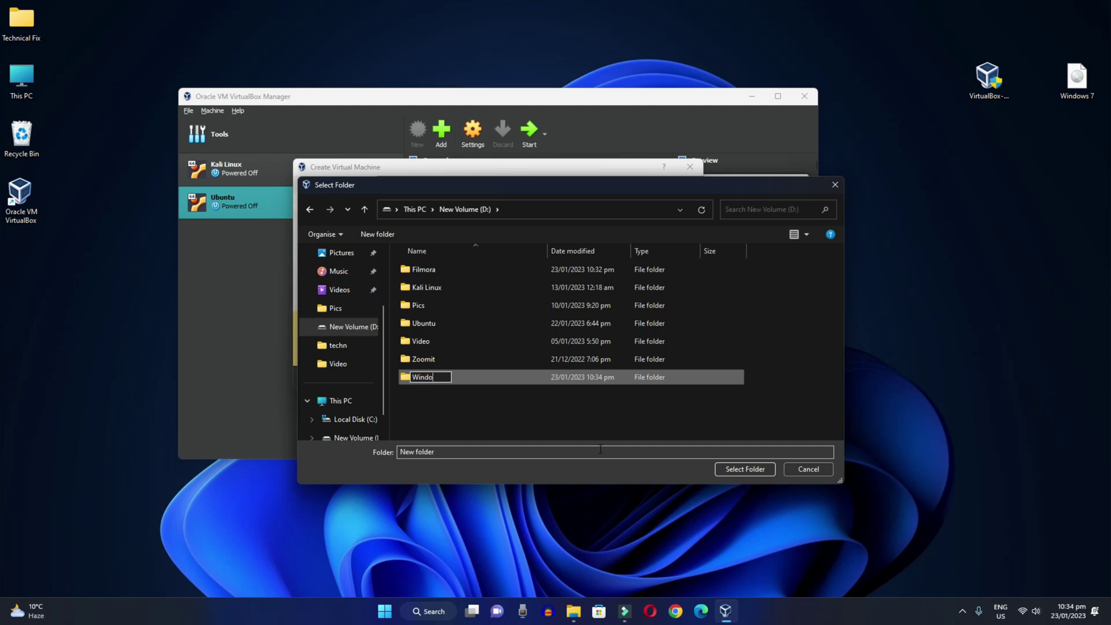
text(ws 7)
click(595, 416)
click(427, 377)
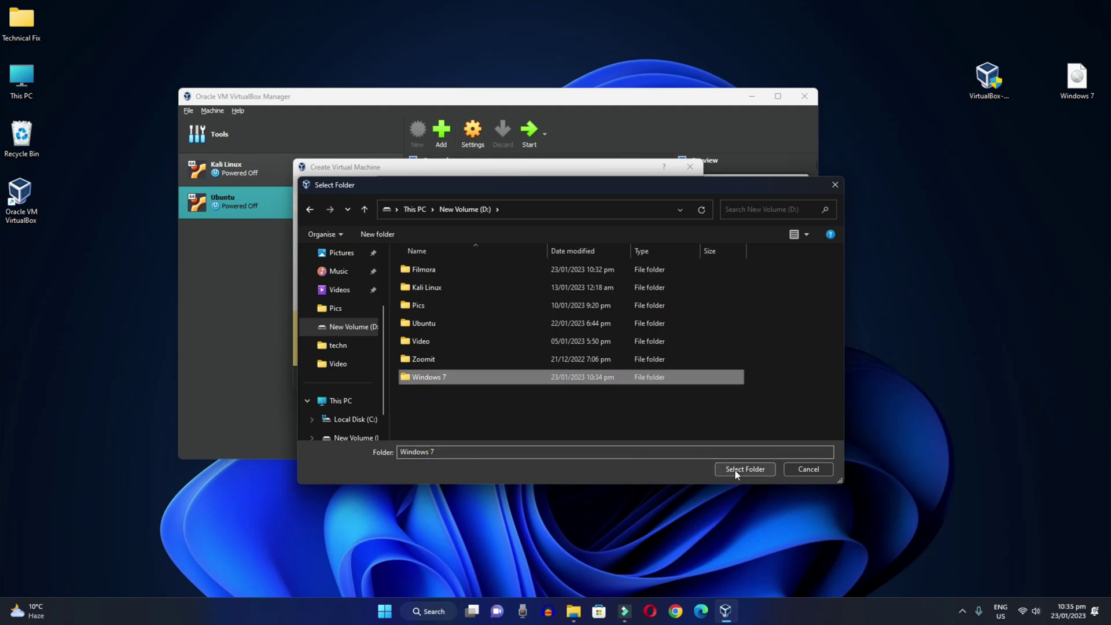
click(736, 472)
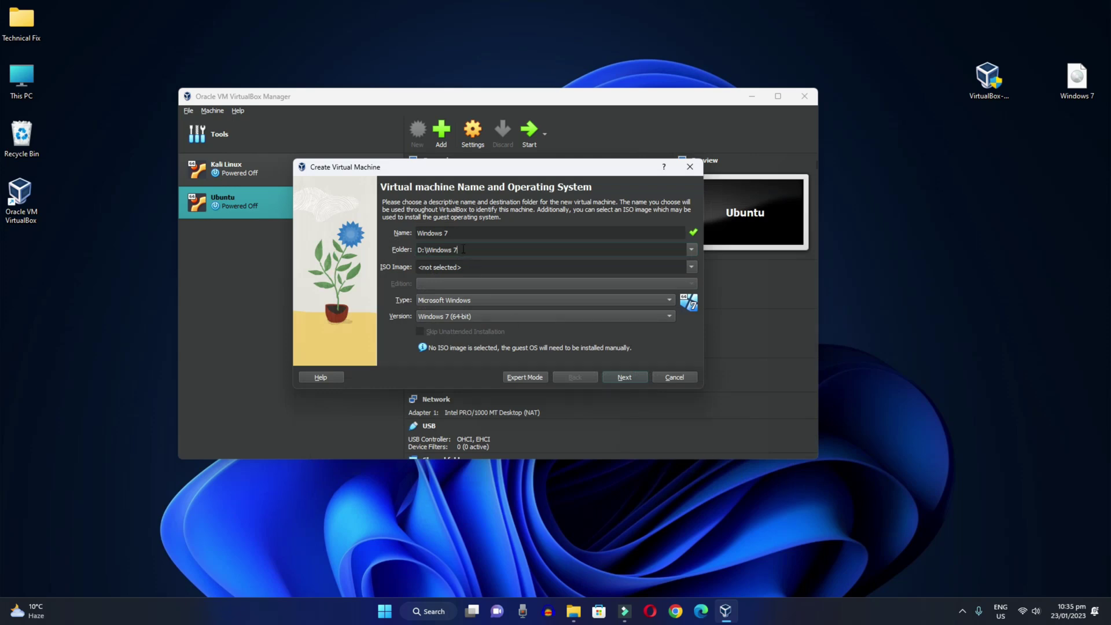
Step: Browse to the Desktop and load Windows 7.iso as the installation image
drag(463, 250, 416, 255)
click(692, 267)
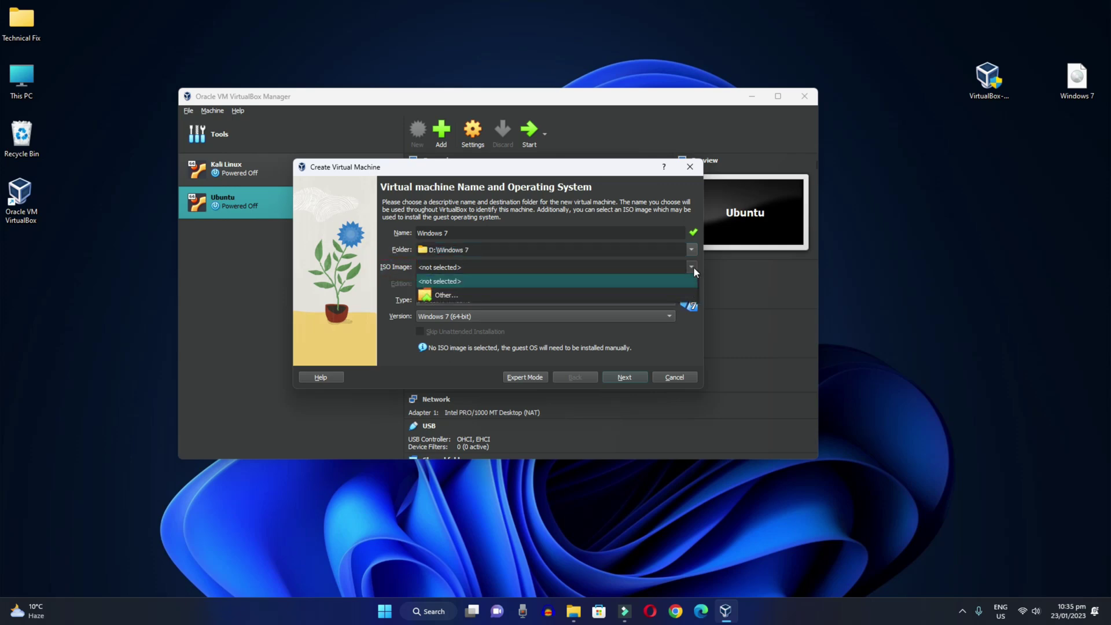
click(446, 295)
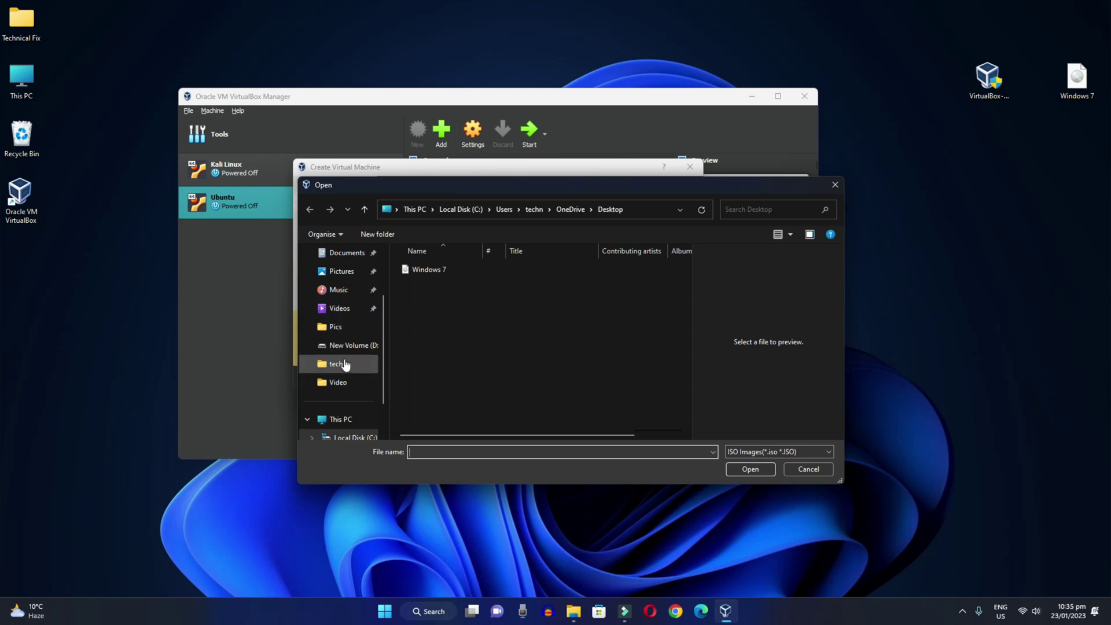
scroll(345, 347, up, 3)
click(348, 297)
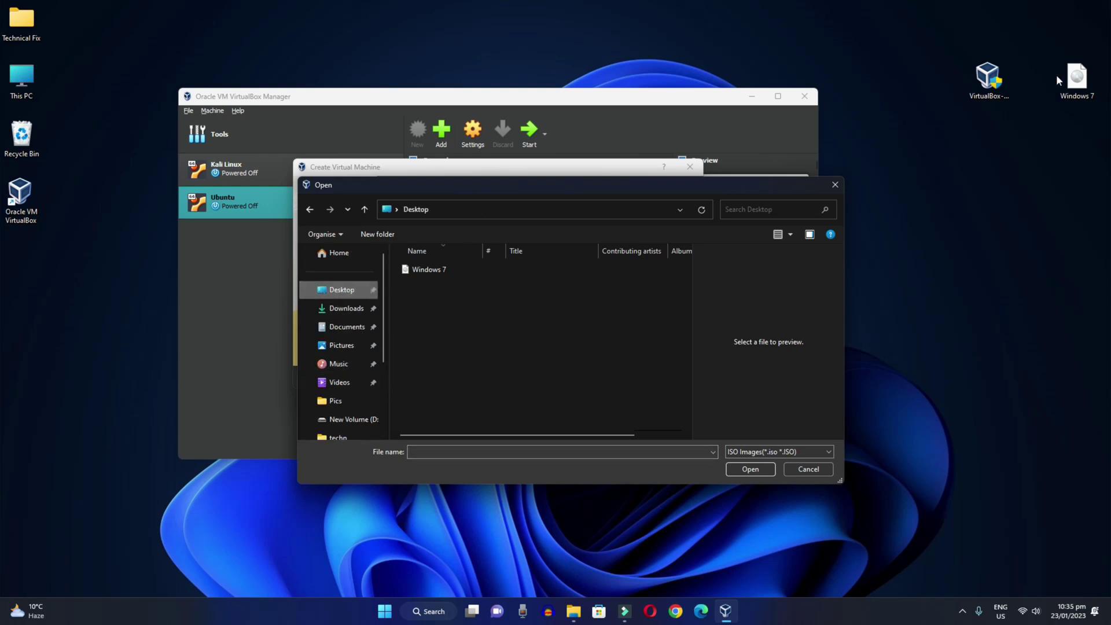
click(1077, 78)
click(426, 267)
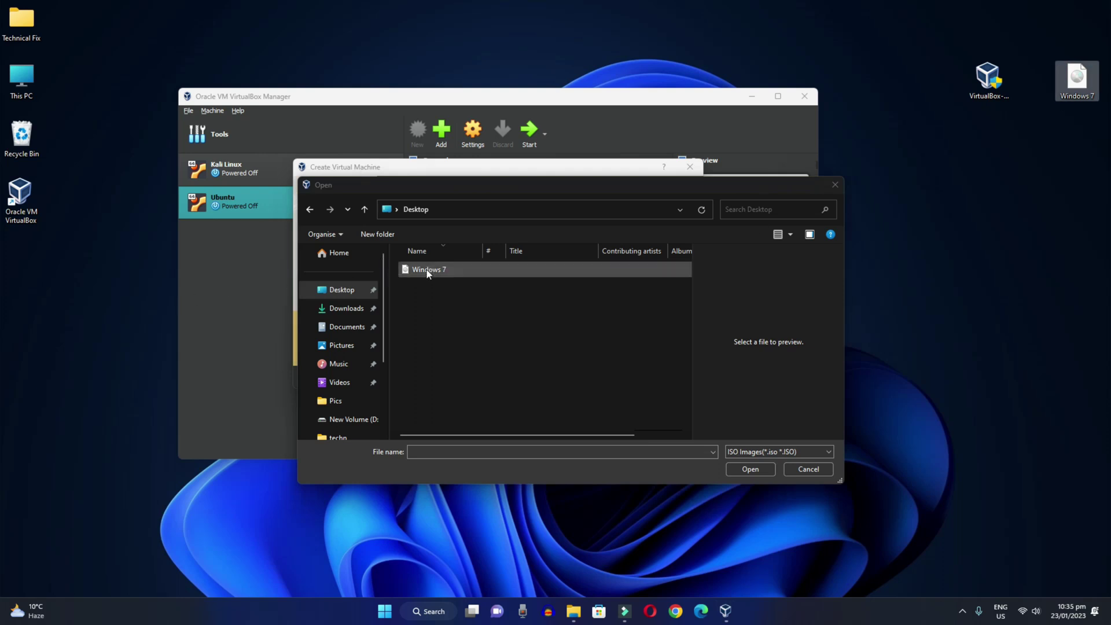
click(749, 468)
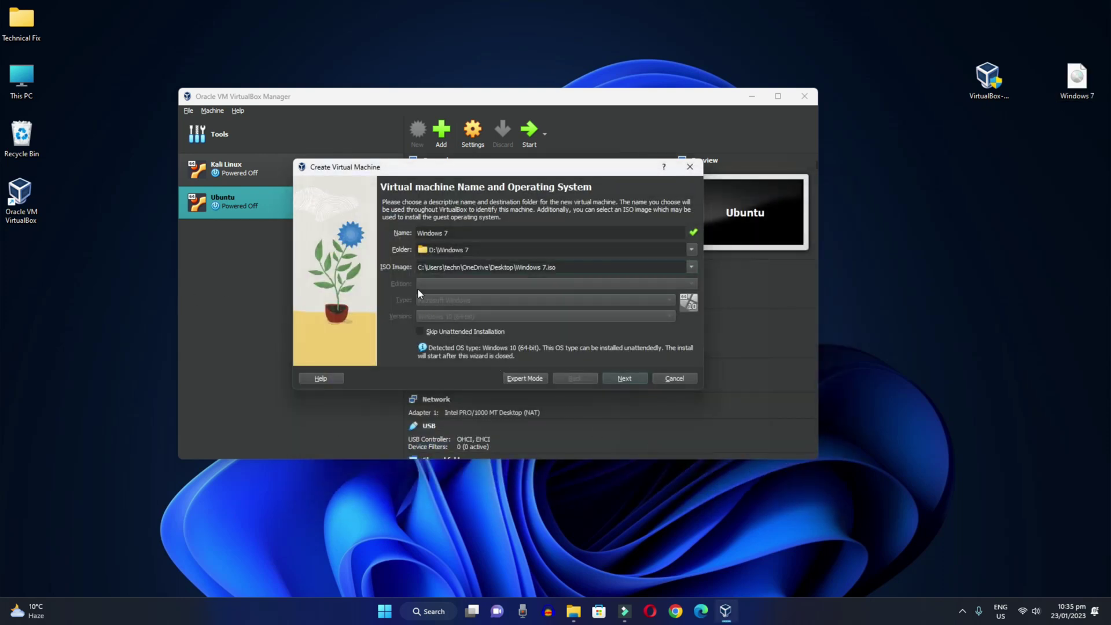
drag(568, 266, 407, 268)
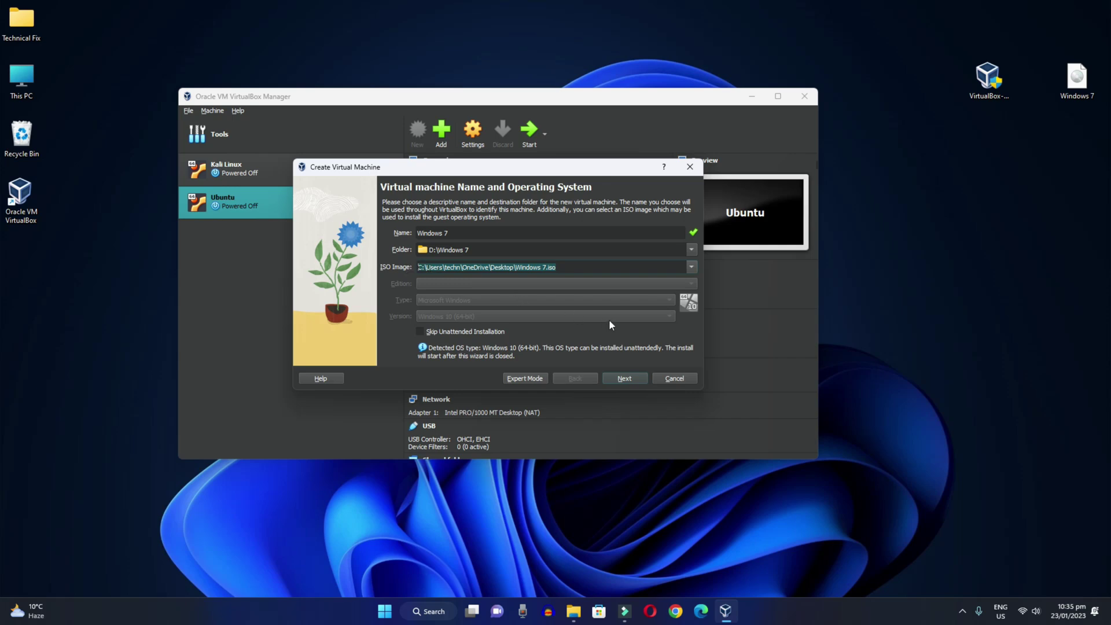
click(640, 334)
Step: Go to the unattended install page and enter the account password in both password fields
click(628, 380)
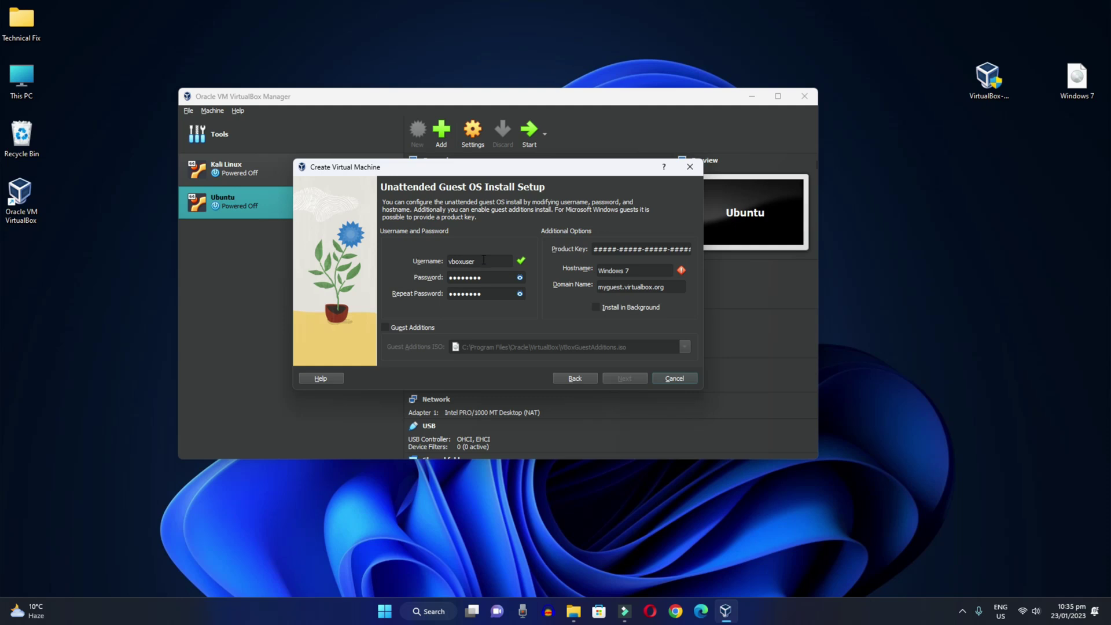
drag(484, 260, 418, 264)
drag(504, 276, 437, 279)
text(test1234)
key(Tab)
text(test1234)
Step: Shorten the hostname to 'Windows' and continue to the Hardware page
drag(631, 271, 589, 272)
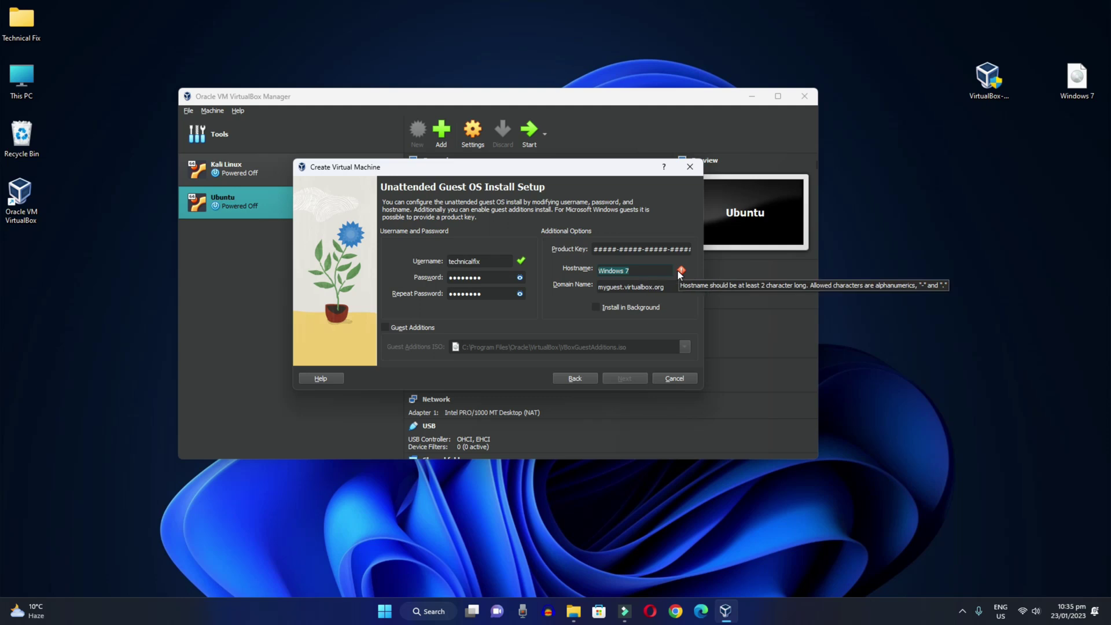
click(654, 270)
key(BackSpace)
key(BackSpace)
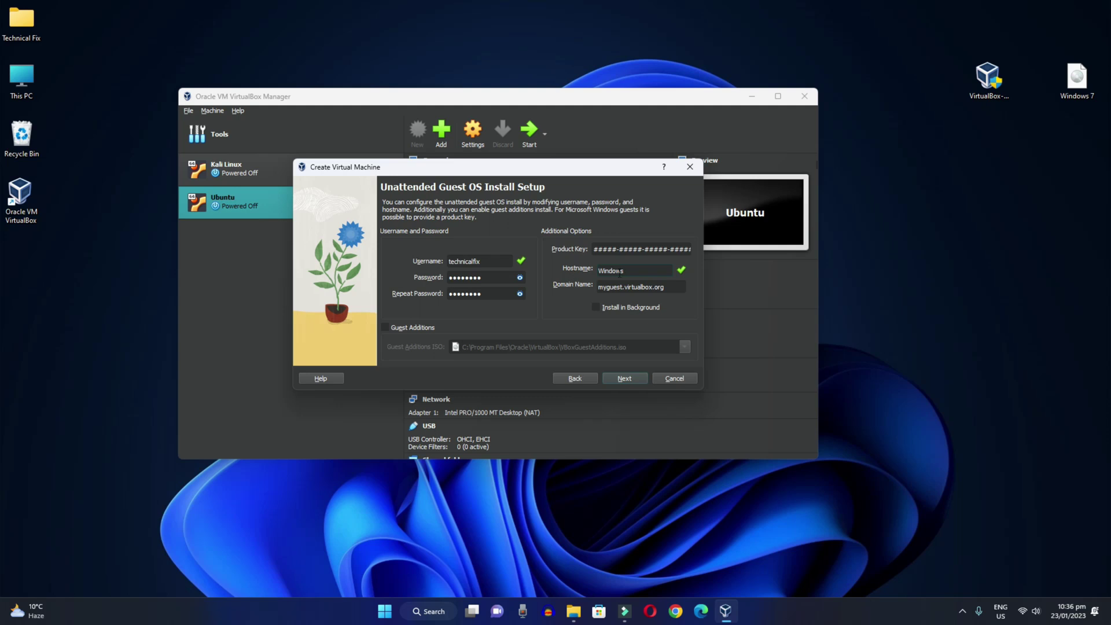
click(630, 379)
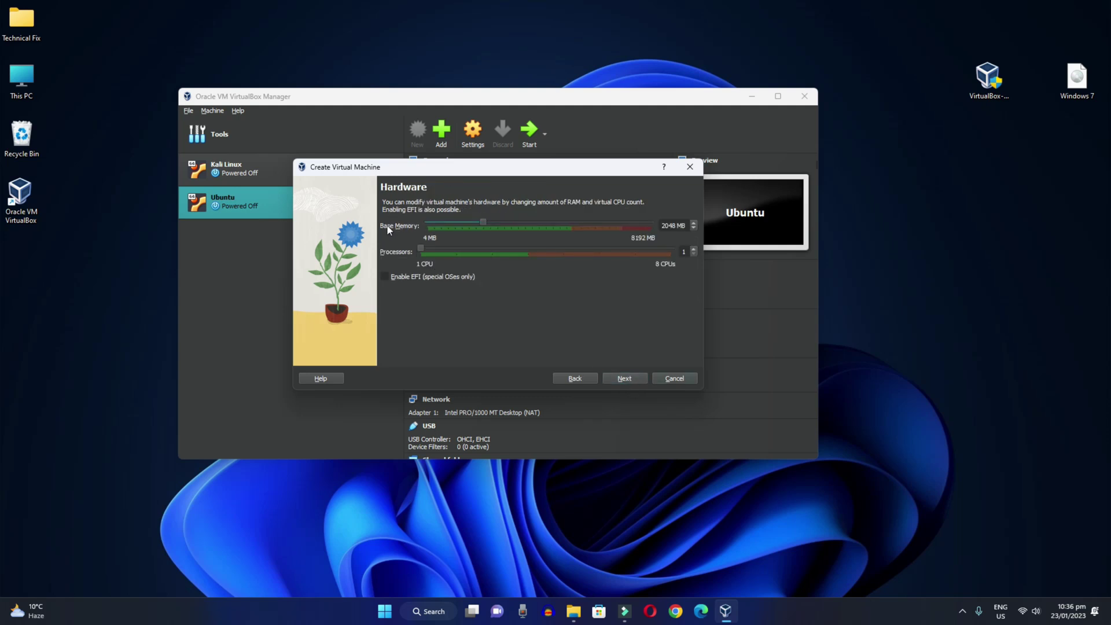
Step: Raise base memory to 5159 MB, keep the 50 GB virtual disk, and reach the Summary
drag(485, 224, 568, 224)
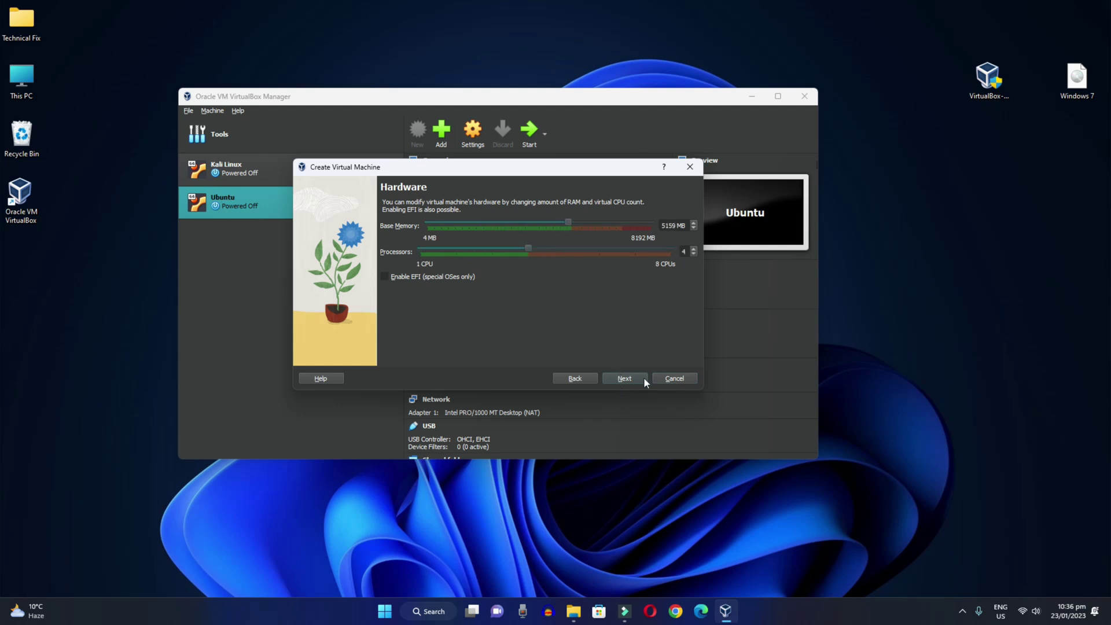
click(625, 379)
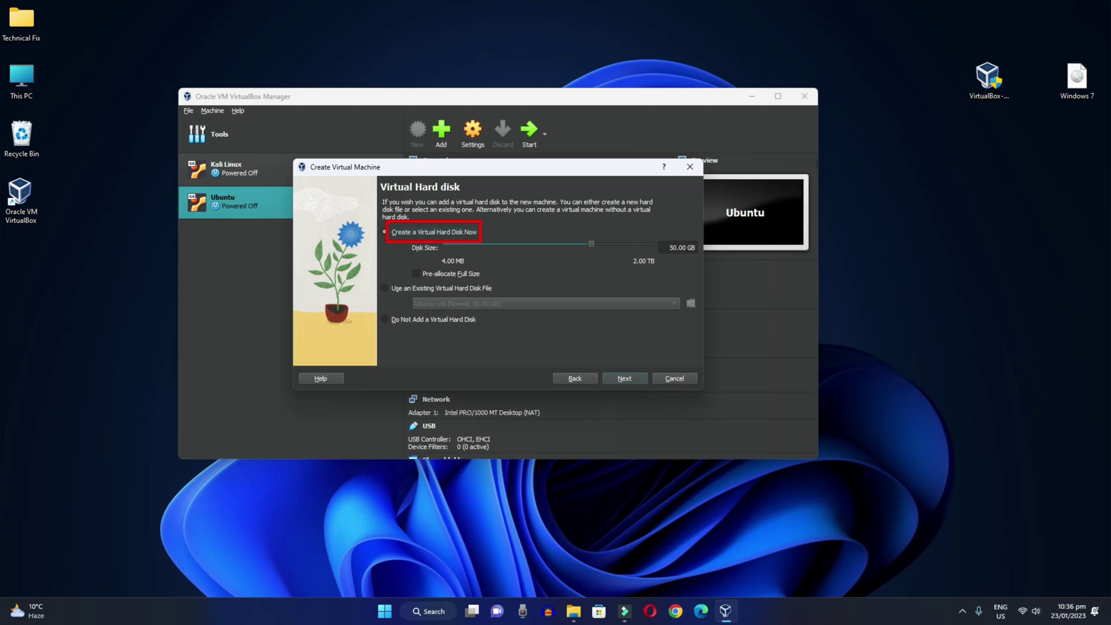
click(676, 248)
click(630, 382)
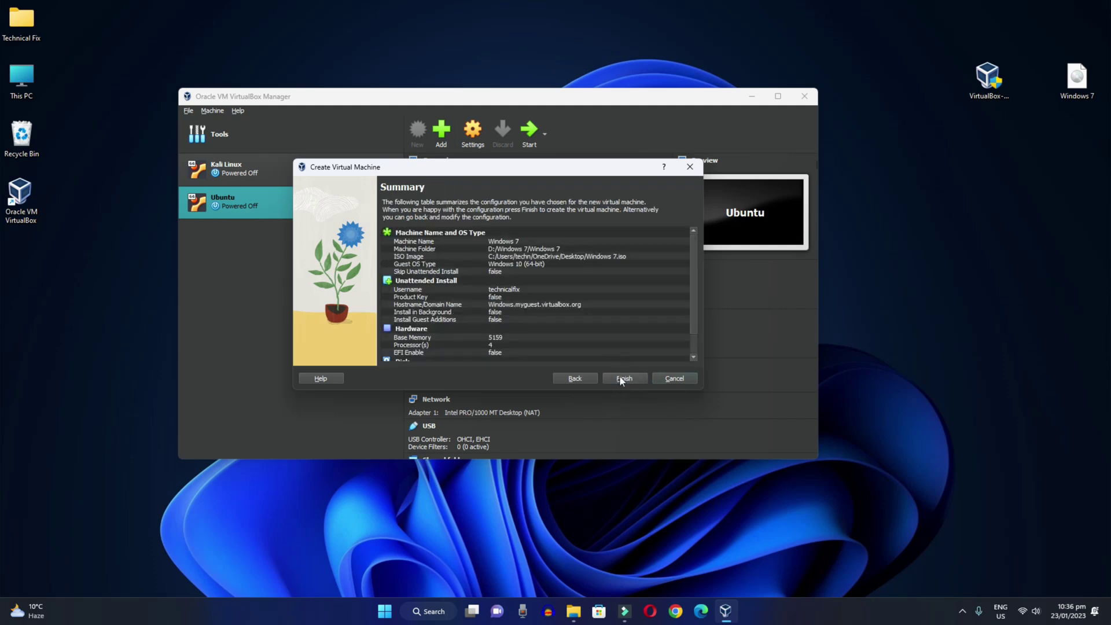
Step: Create the Windows 7 machine, dismiss both notices, maximize its window and enter full-screen mode
click(624, 378)
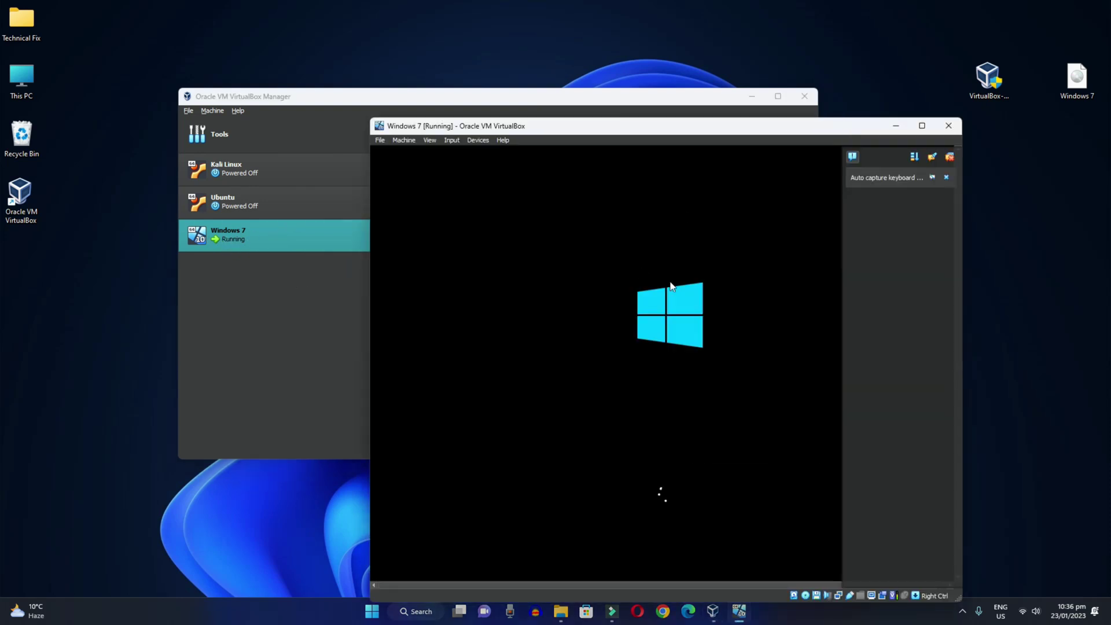
click(946, 177)
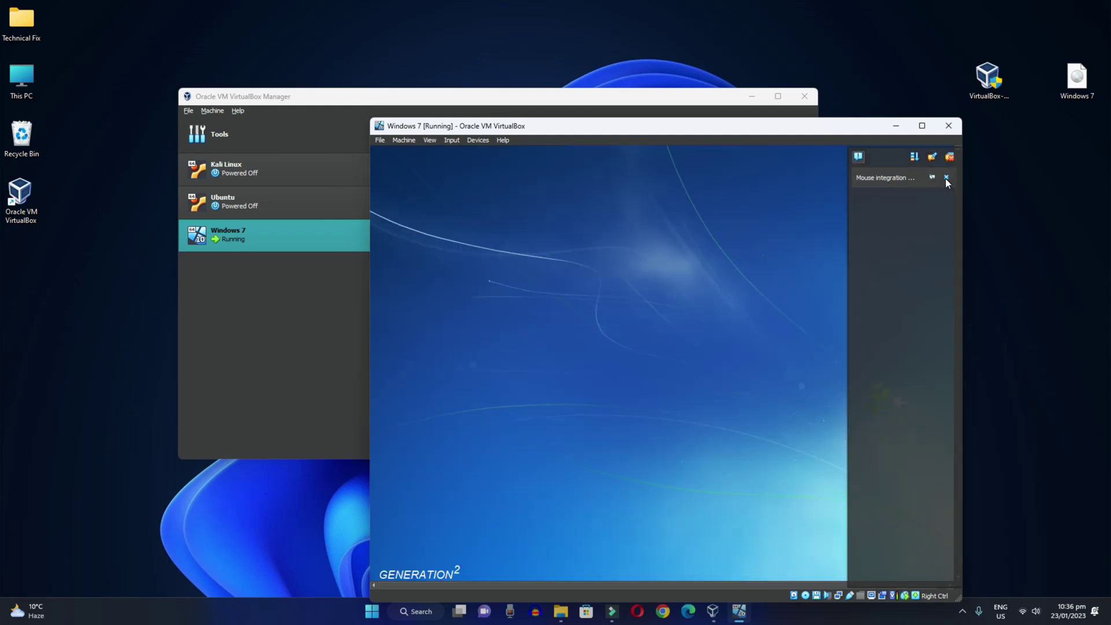
click(946, 179)
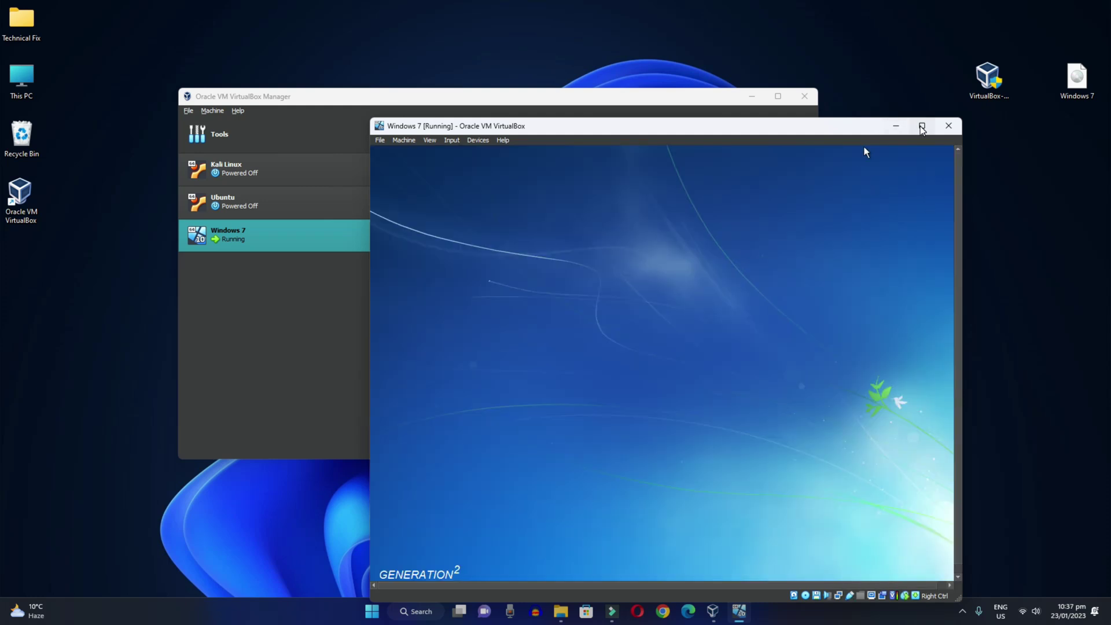
click(923, 128)
click(60, 18)
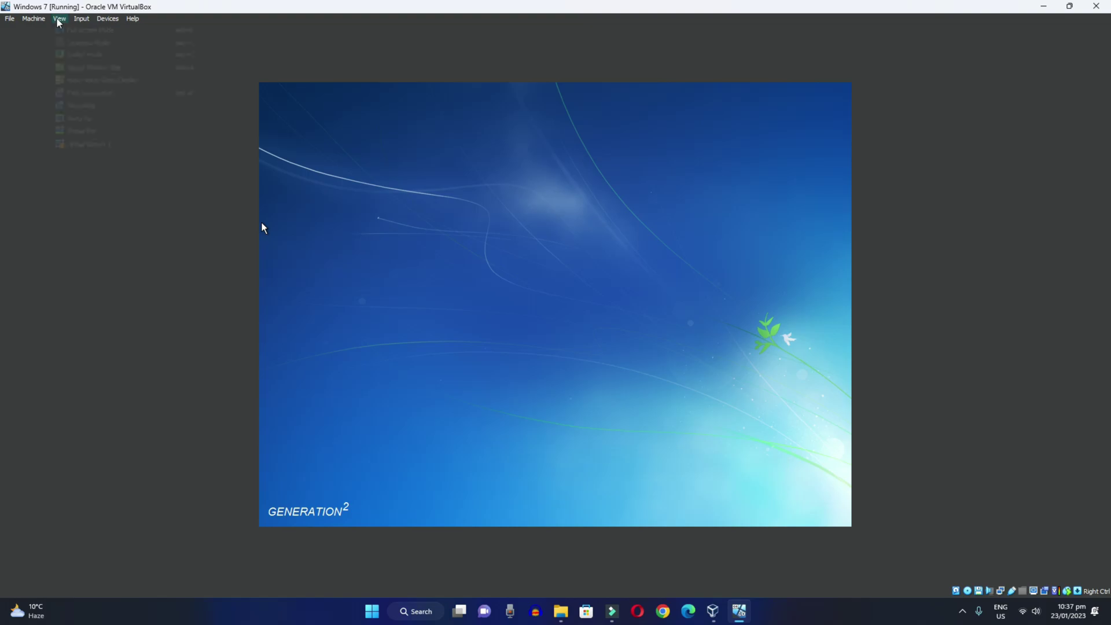
click(67, 31)
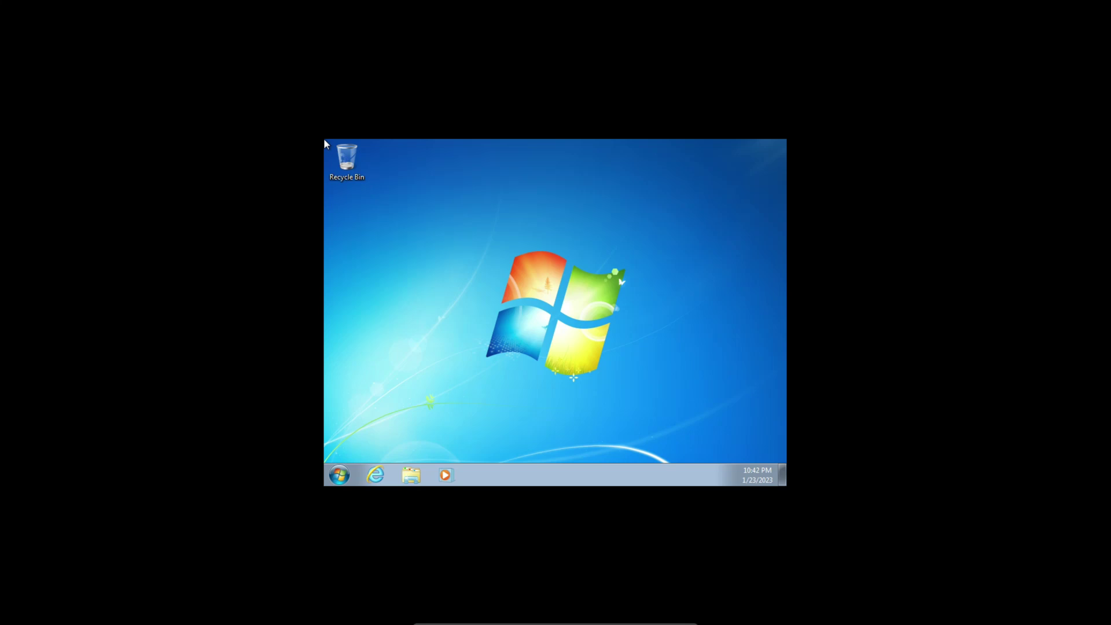
Step: Open Screen Resolution from the desktop menu, apply 1280×1024 and keep it
right_click(522, 254)
click(574, 353)
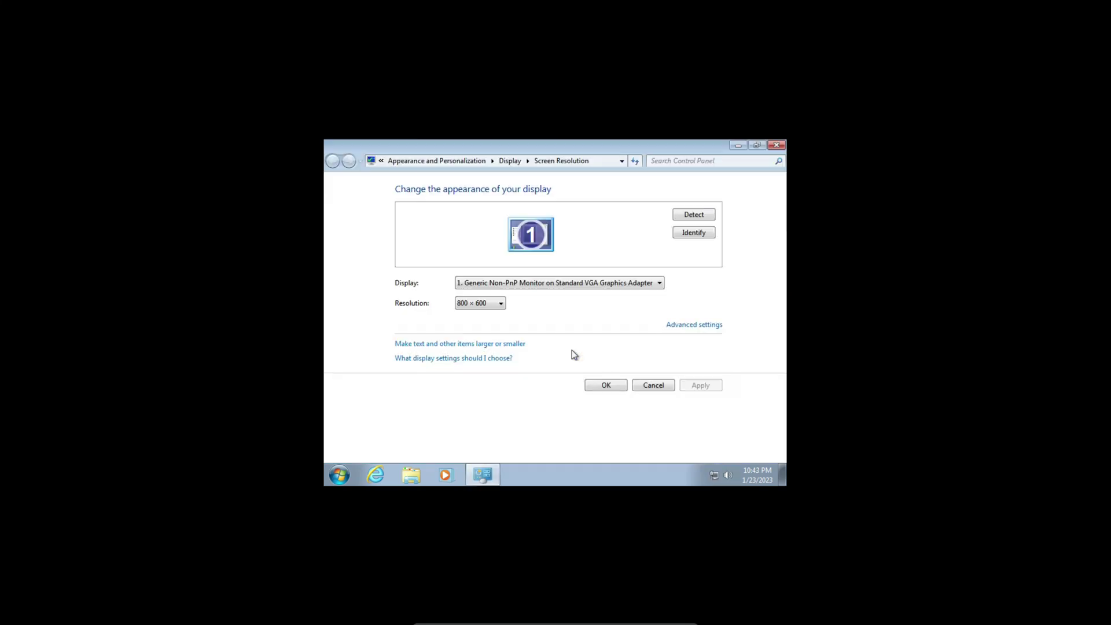
click(498, 303)
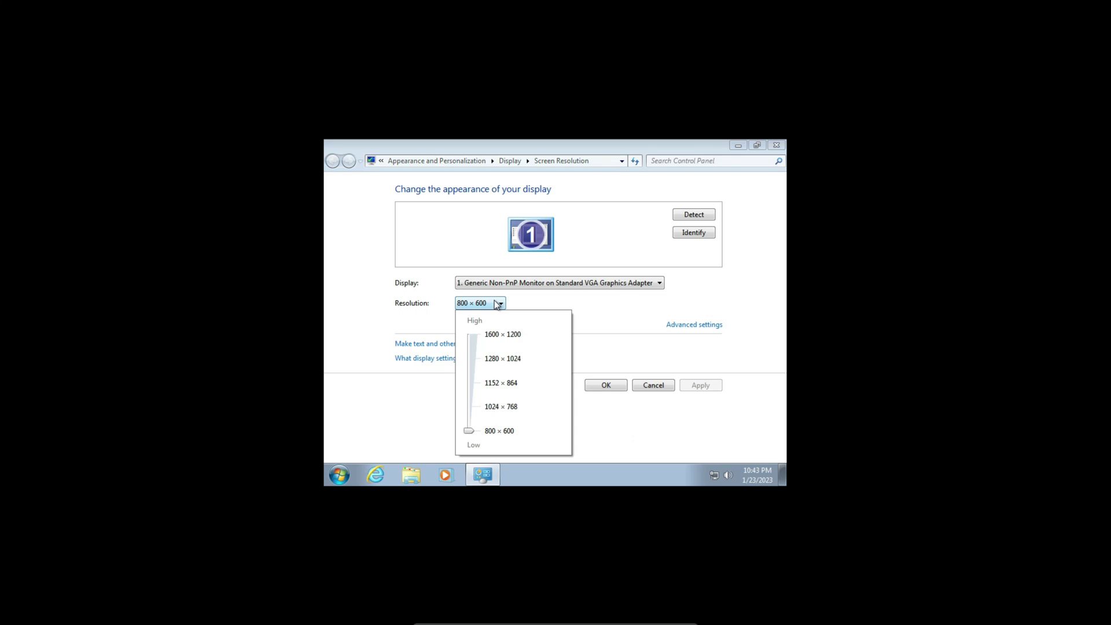
click(472, 363)
click(606, 385)
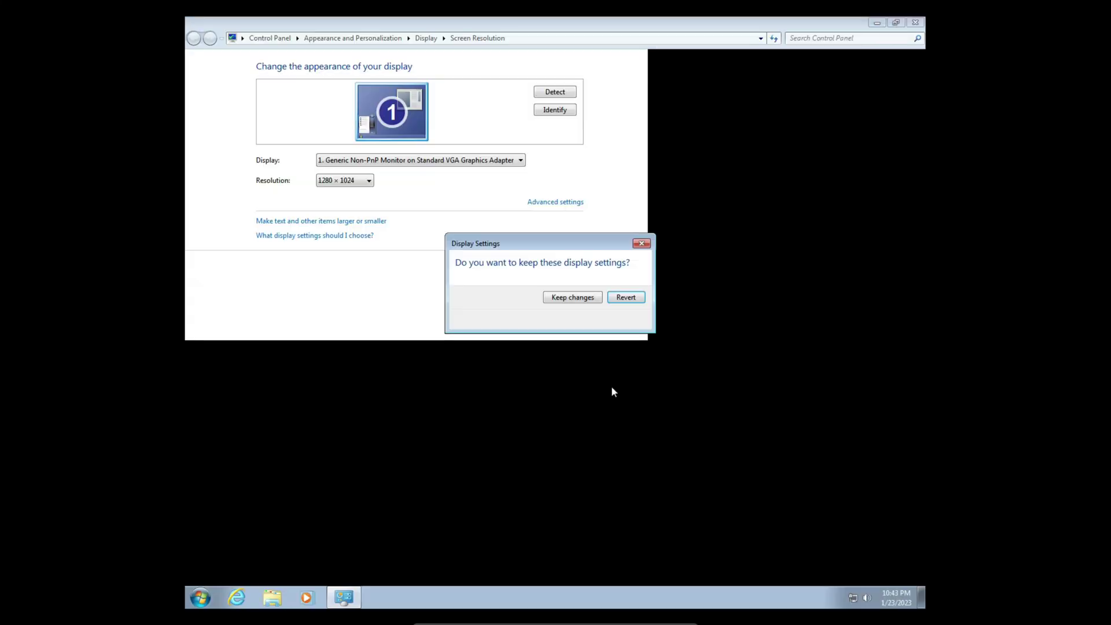
click(601, 297)
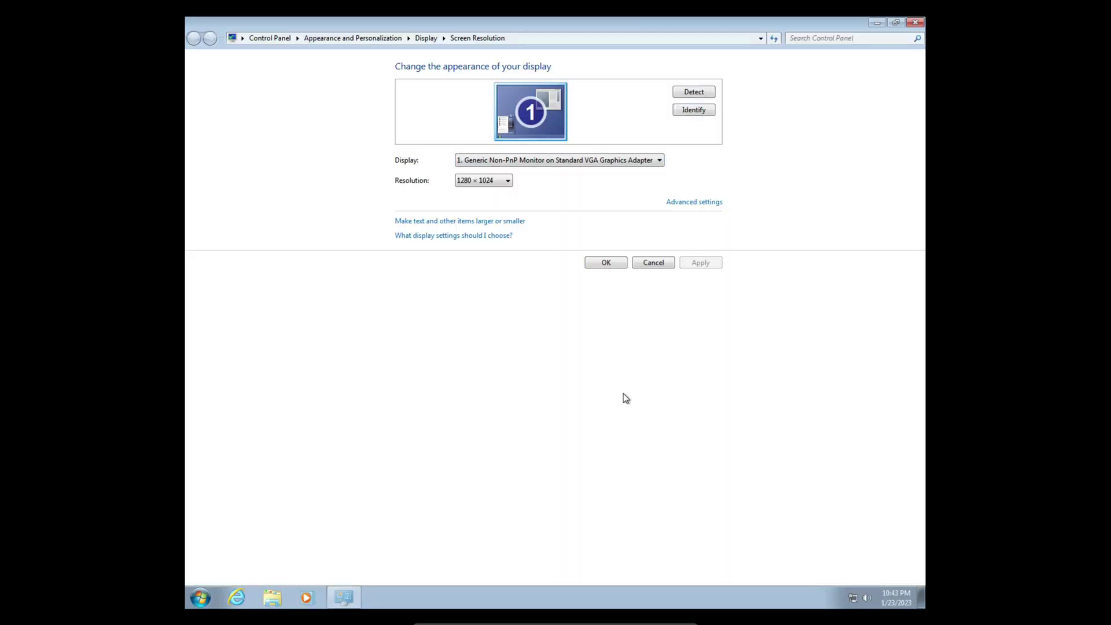
Step: Change the resolution to 1600×1200, apply it and keep the change
click(502, 182)
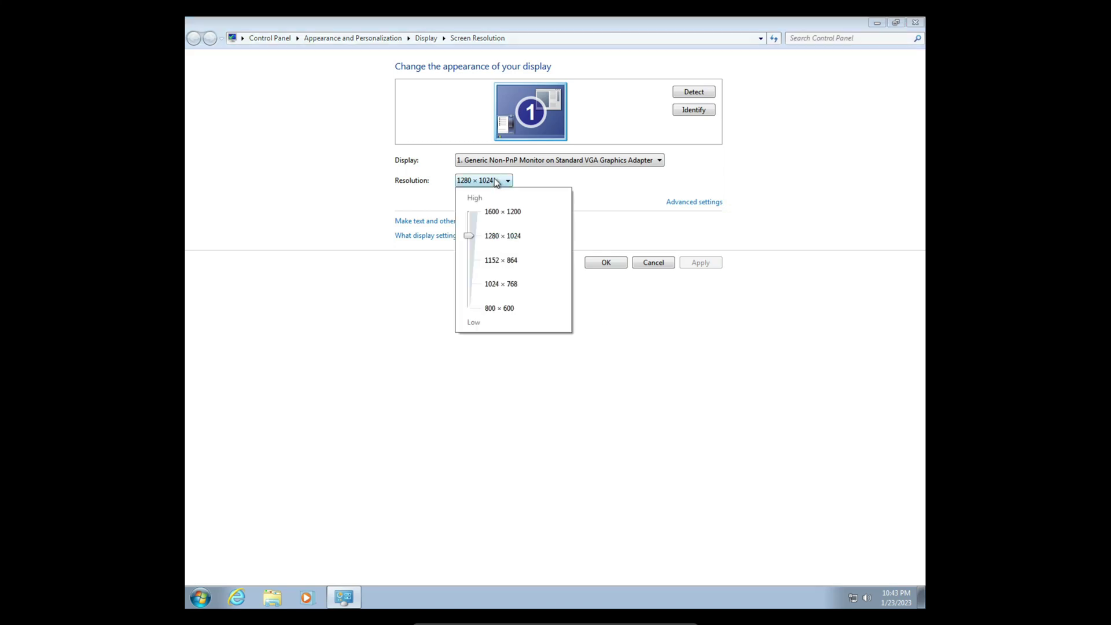
click(475, 218)
click(697, 268)
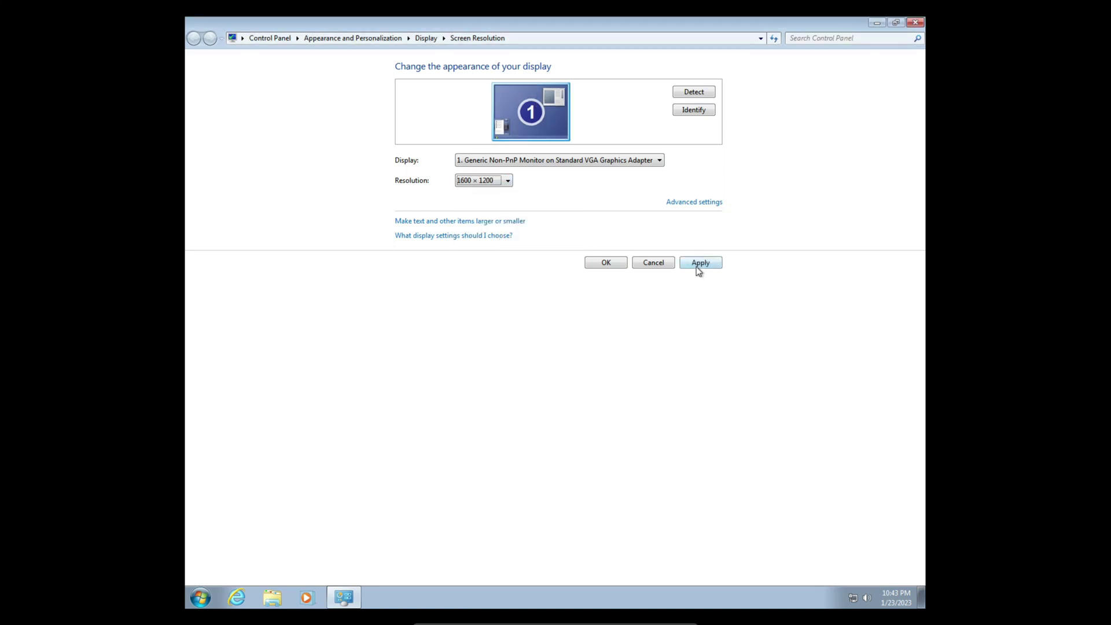
click(697, 268)
click(588, 334)
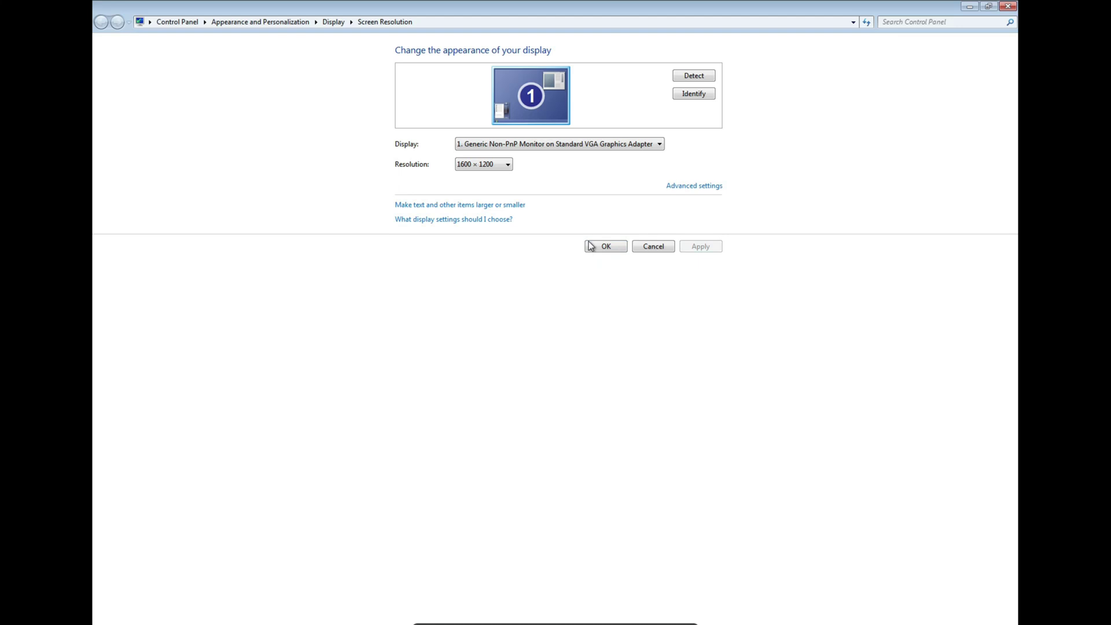
Step: Switch back to 1280×1024, keep it, and close the resolution settings
click(489, 166)
click(468, 219)
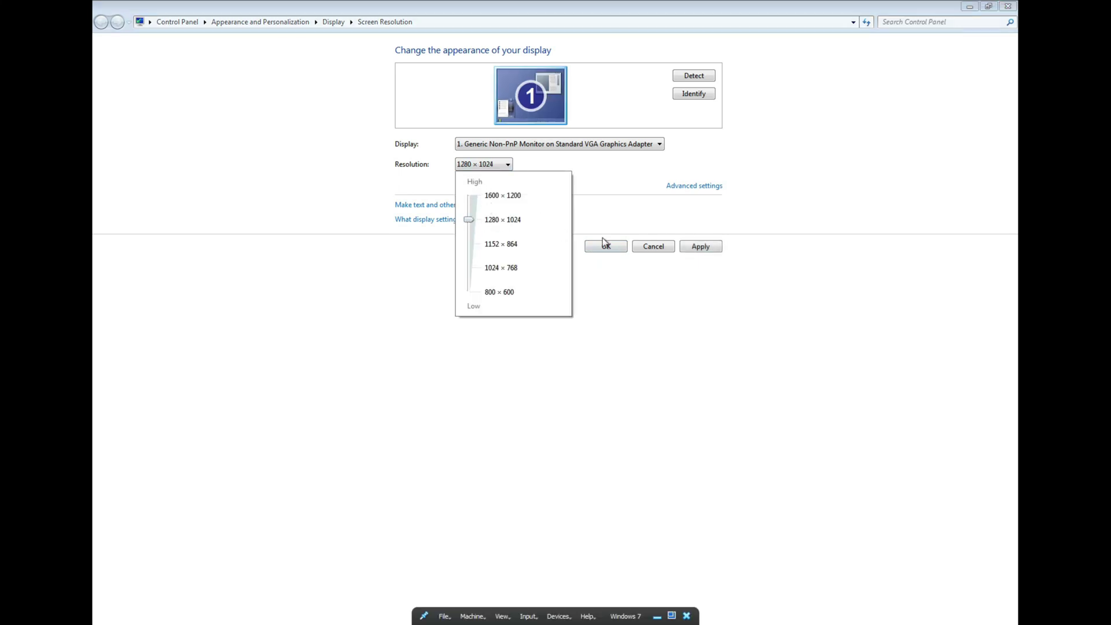
click(719, 249)
click(688, 253)
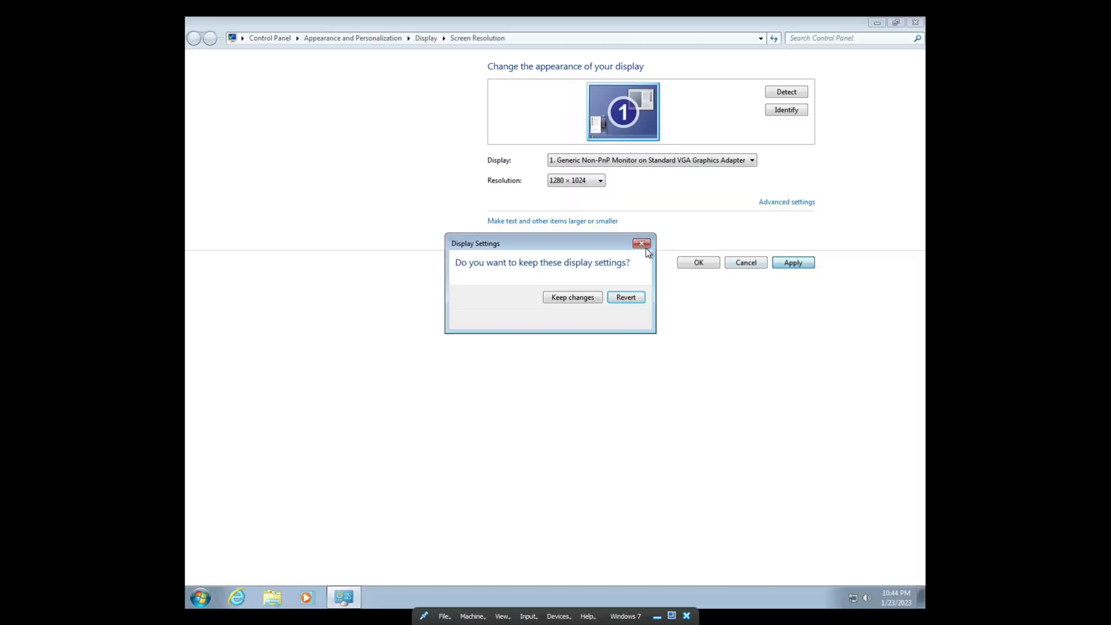
click(593, 296)
click(602, 262)
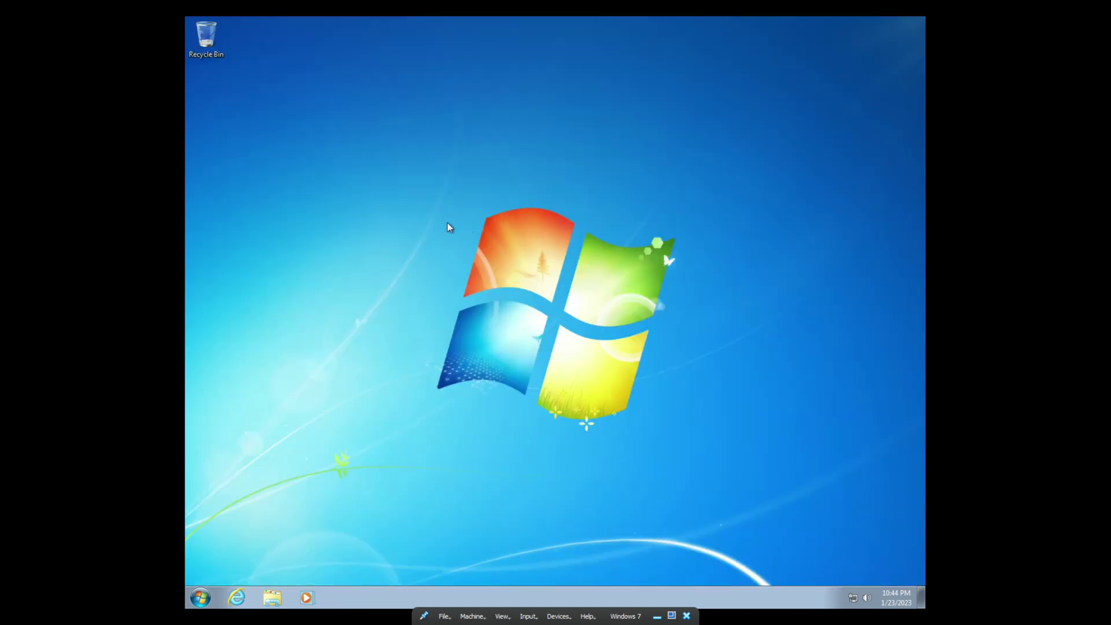
Step: Enable the Computer and User's Files desktop icons through Personalize > Change desktop icons
click(197, 601)
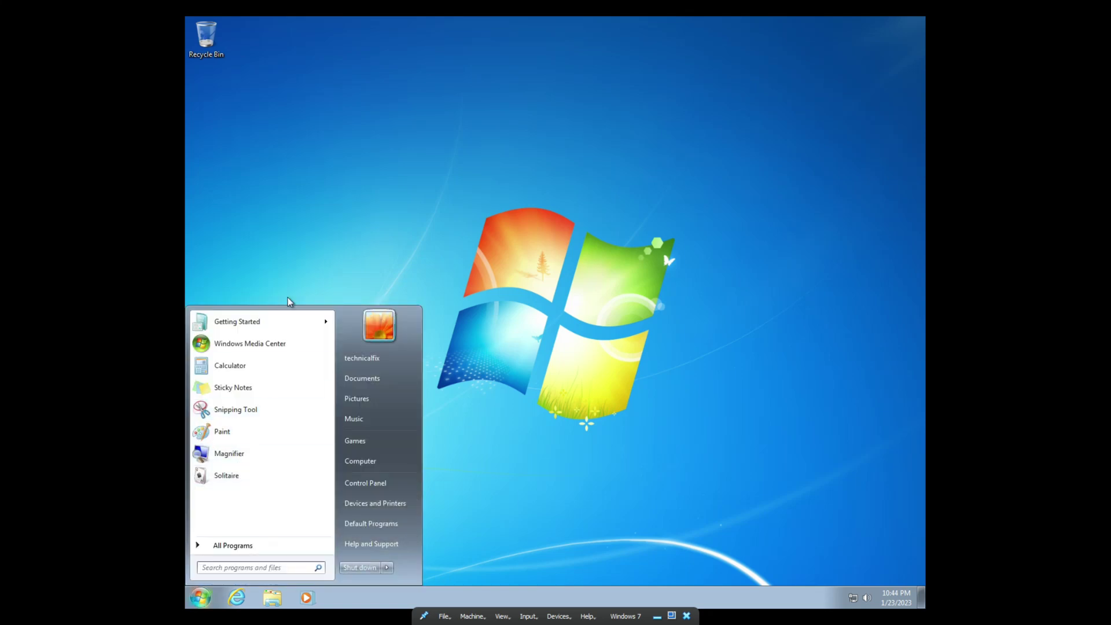
right_click(340, 163)
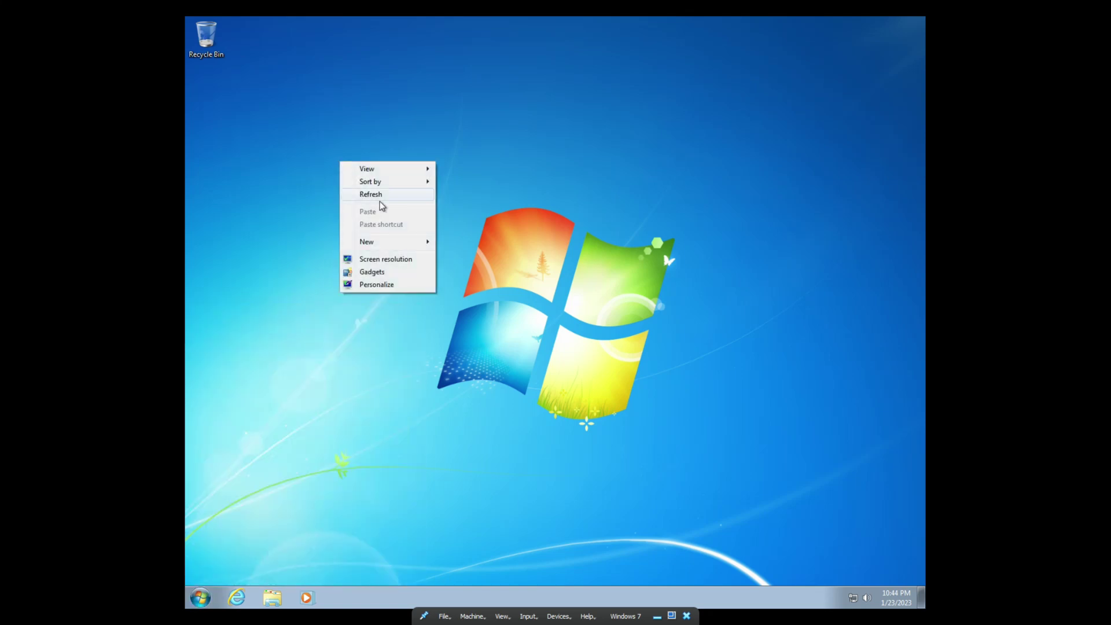
click(388, 285)
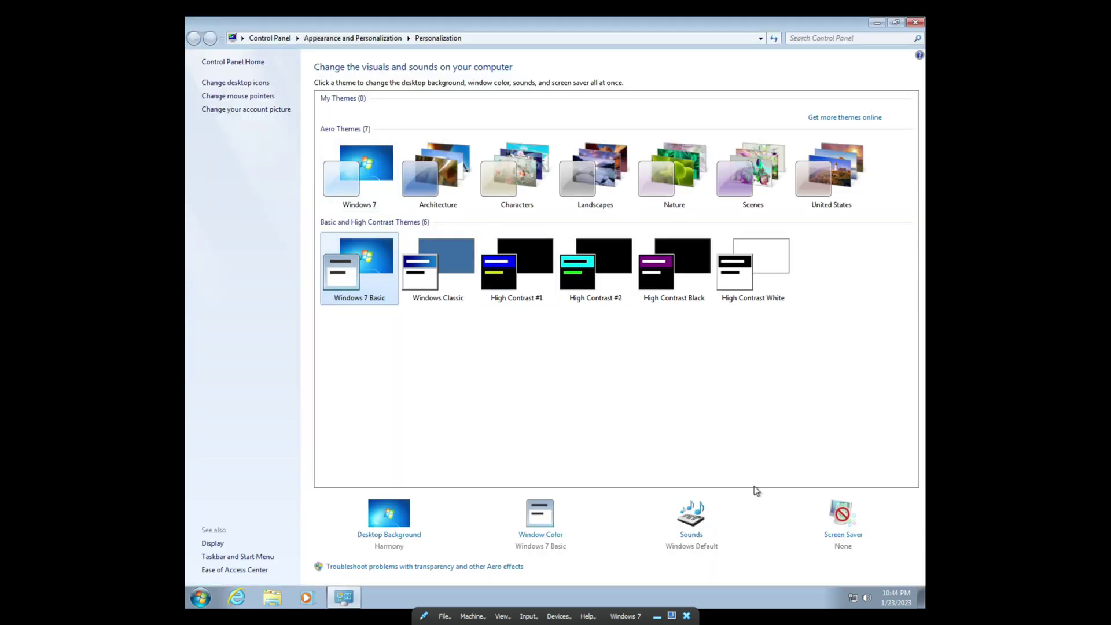
click(250, 84)
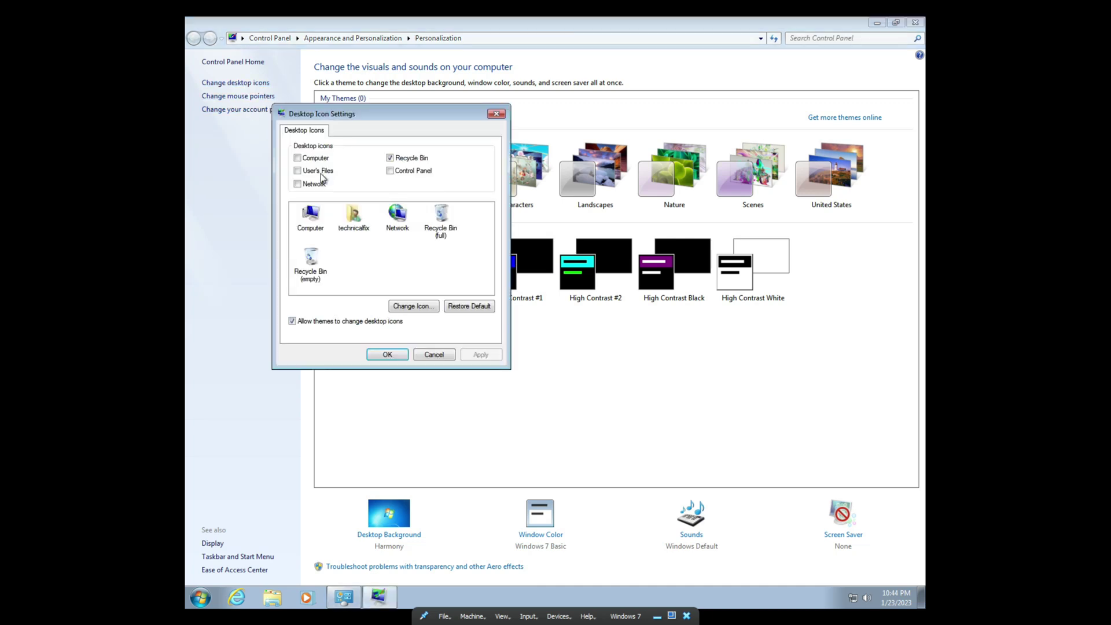
click(297, 159)
click(297, 170)
click(486, 354)
click(405, 357)
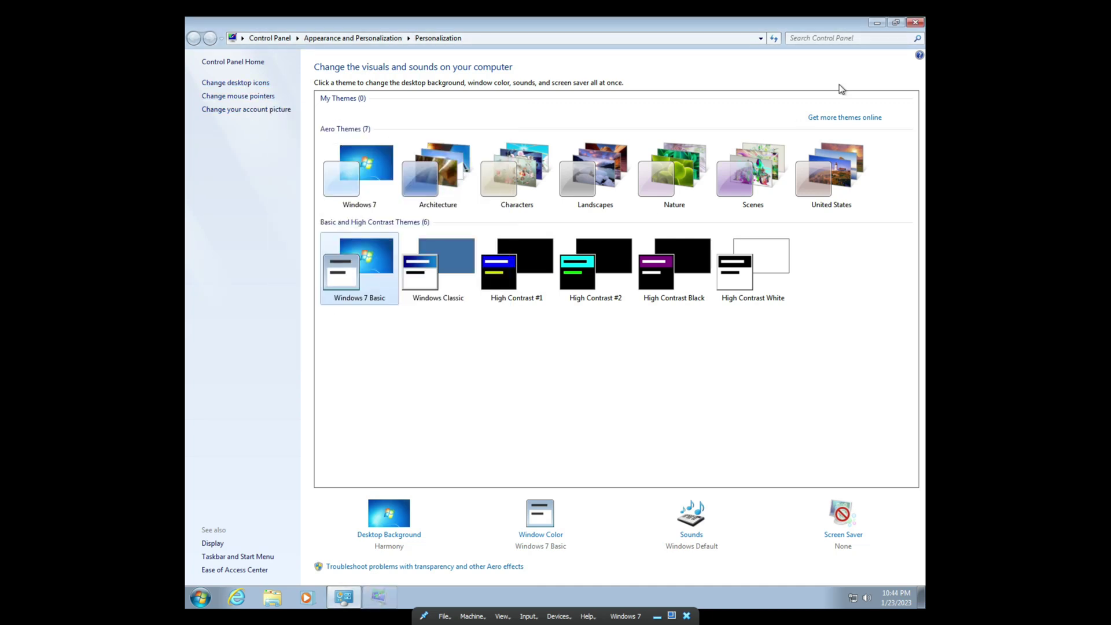
click(915, 22)
Step: View the computer's system properties from the new Computer icon, then close them
right_click(225, 154)
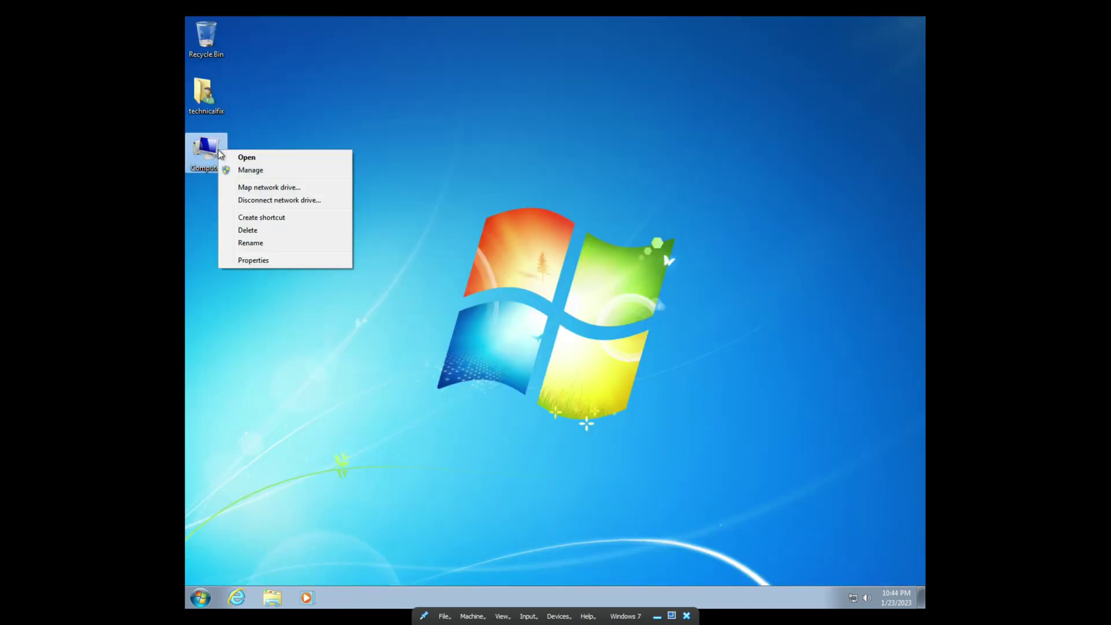
click(265, 260)
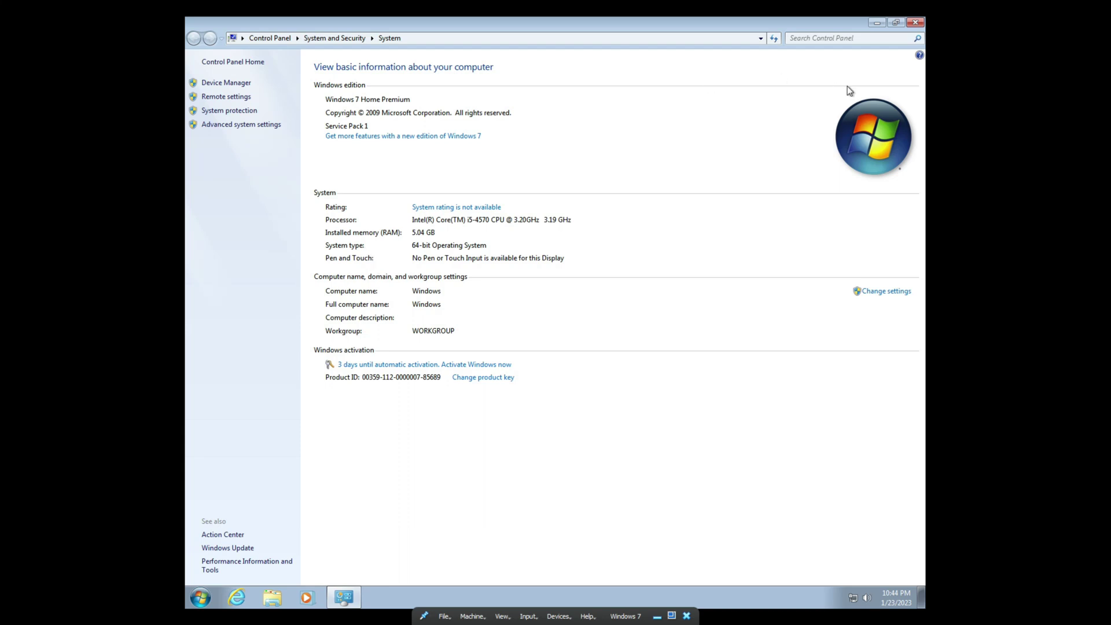
click(917, 23)
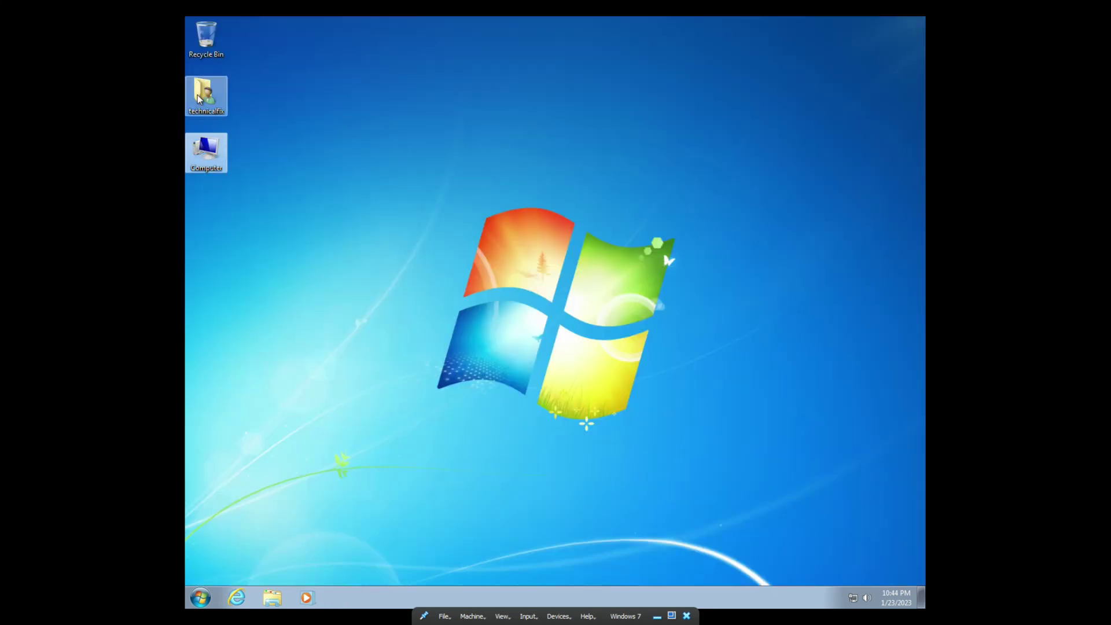
double_click(212, 165)
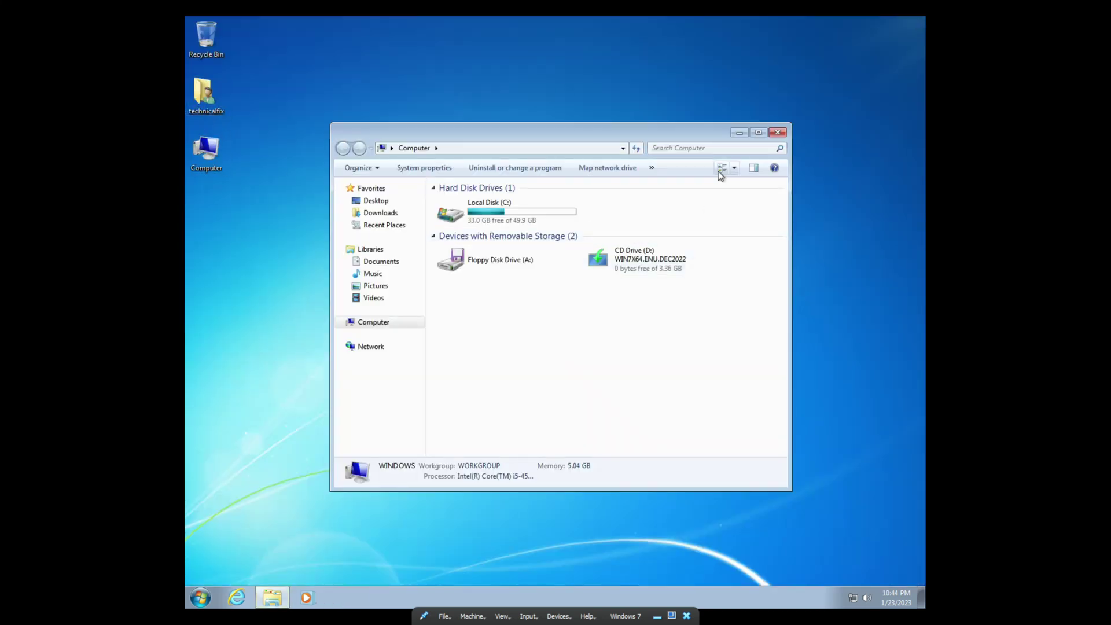
click(759, 132)
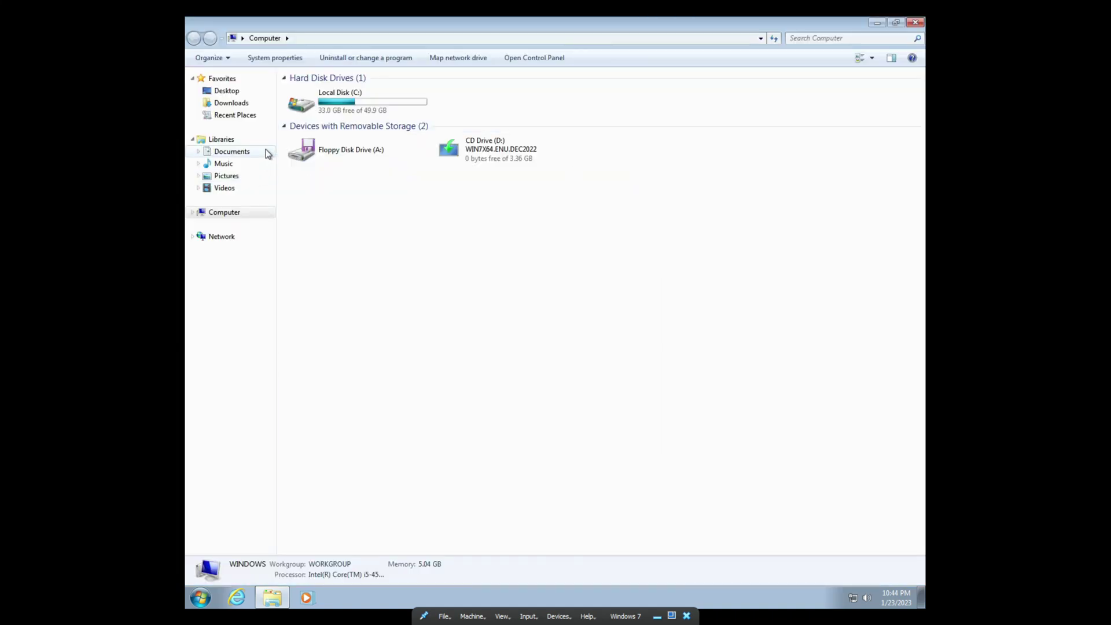
right_click(332, 106)
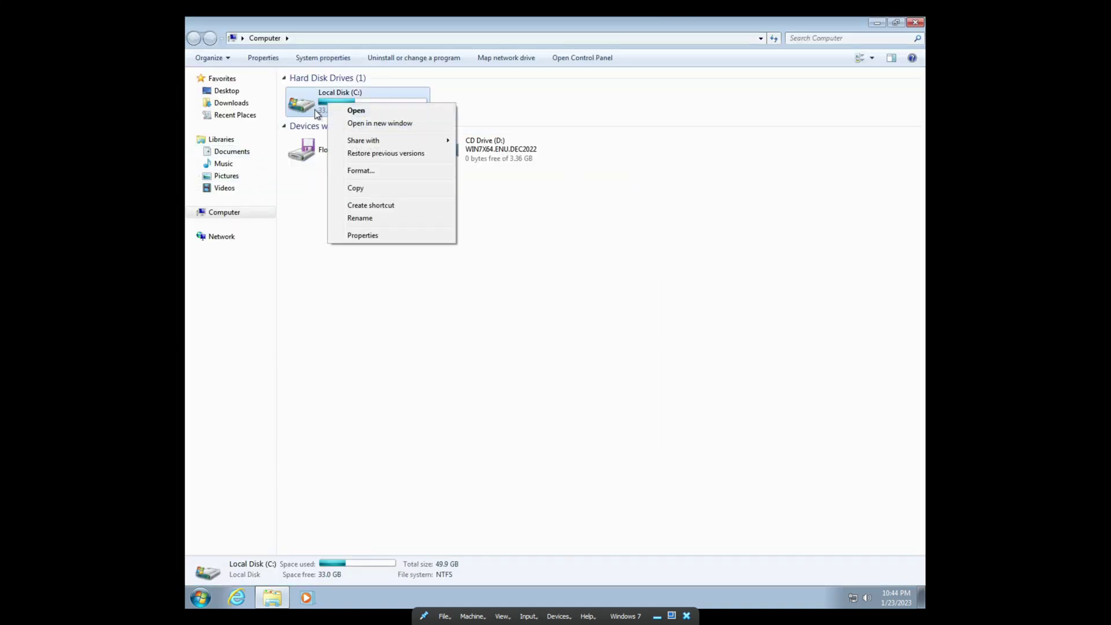
click(355, 240)
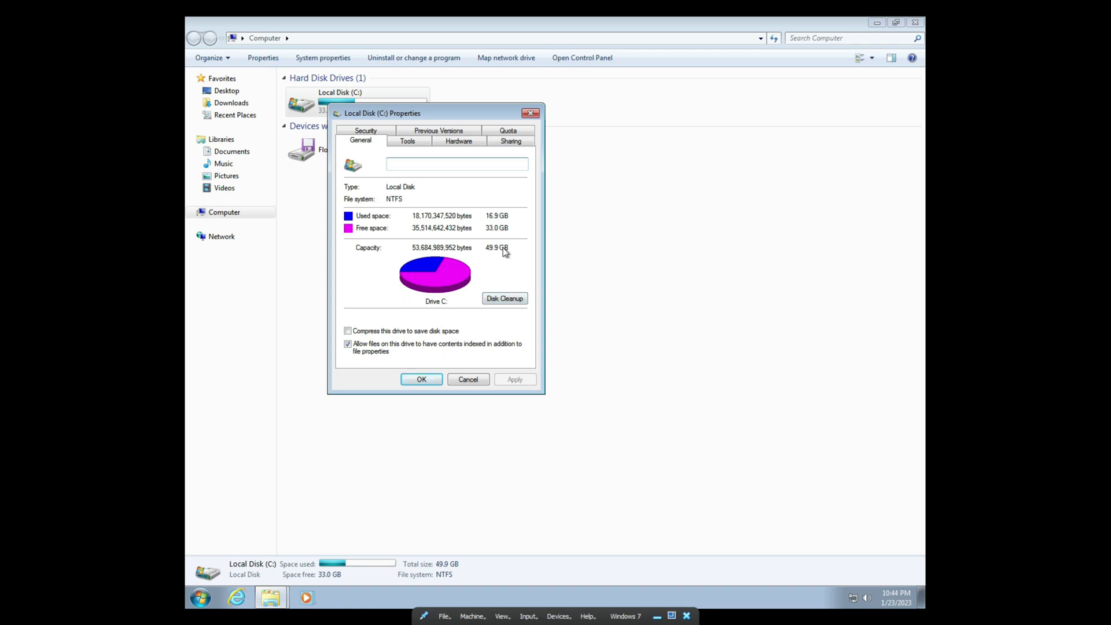
click(422, 380)
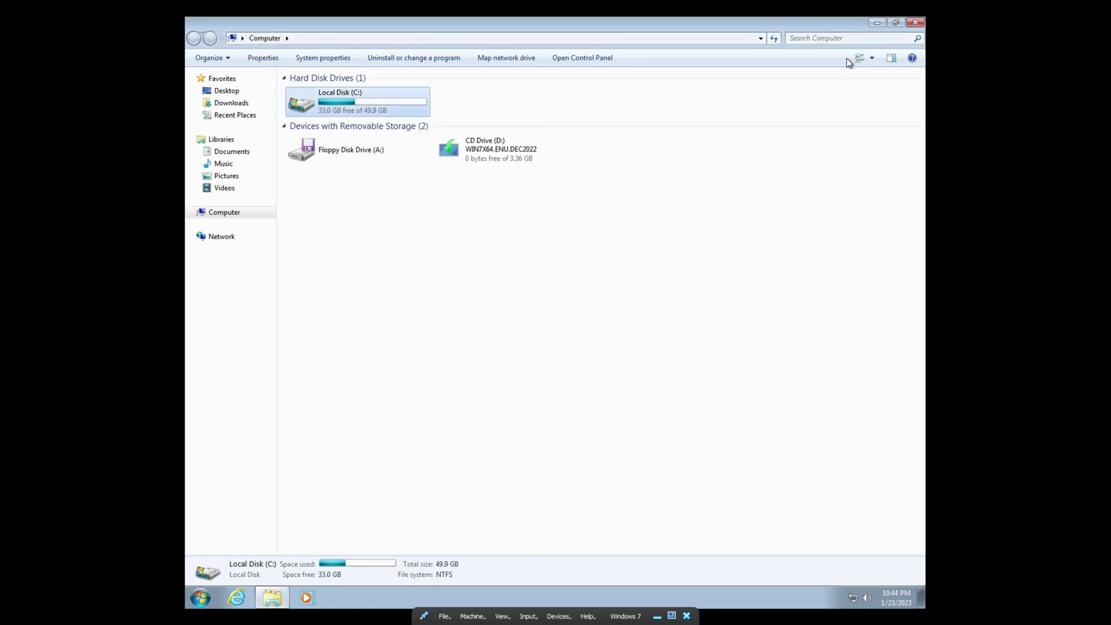
click(915, 22)
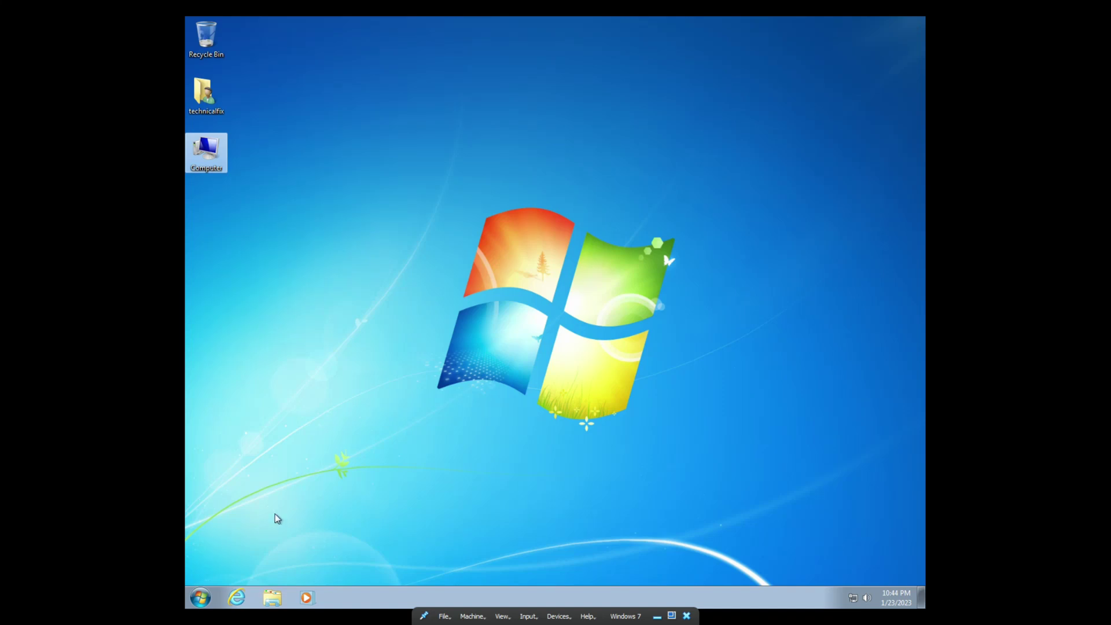
click(234, 600)
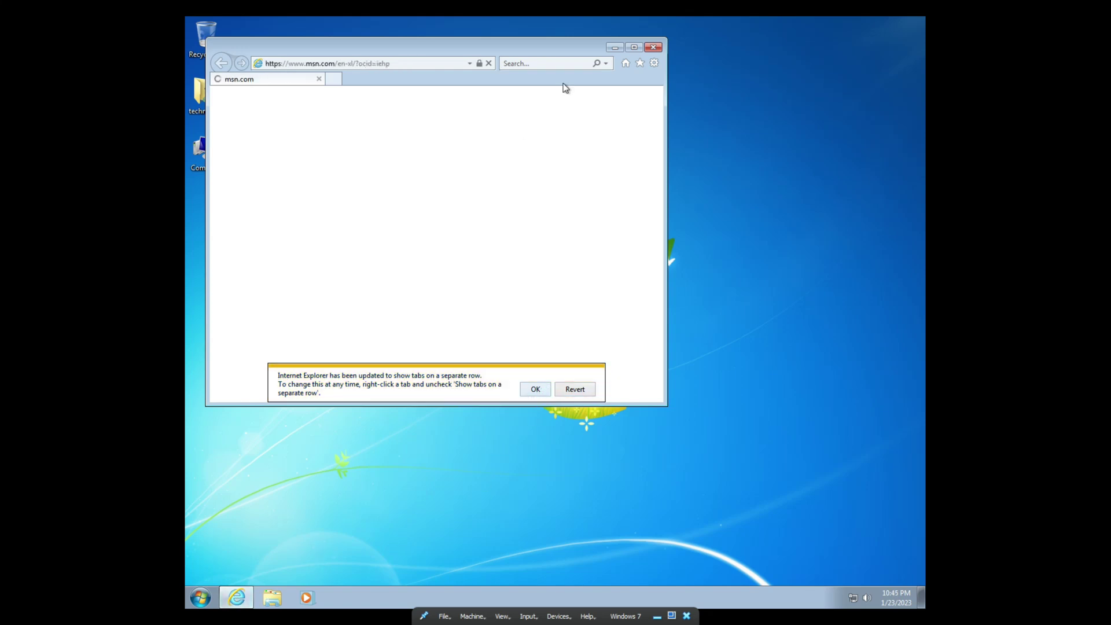
click(633, 47)
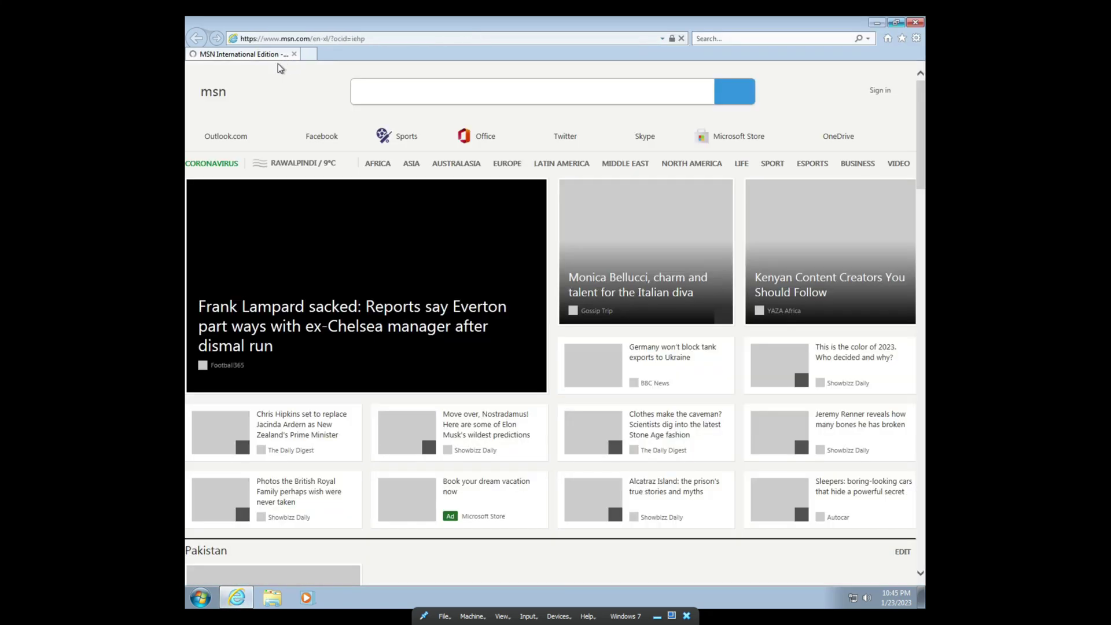
click(679, 394)
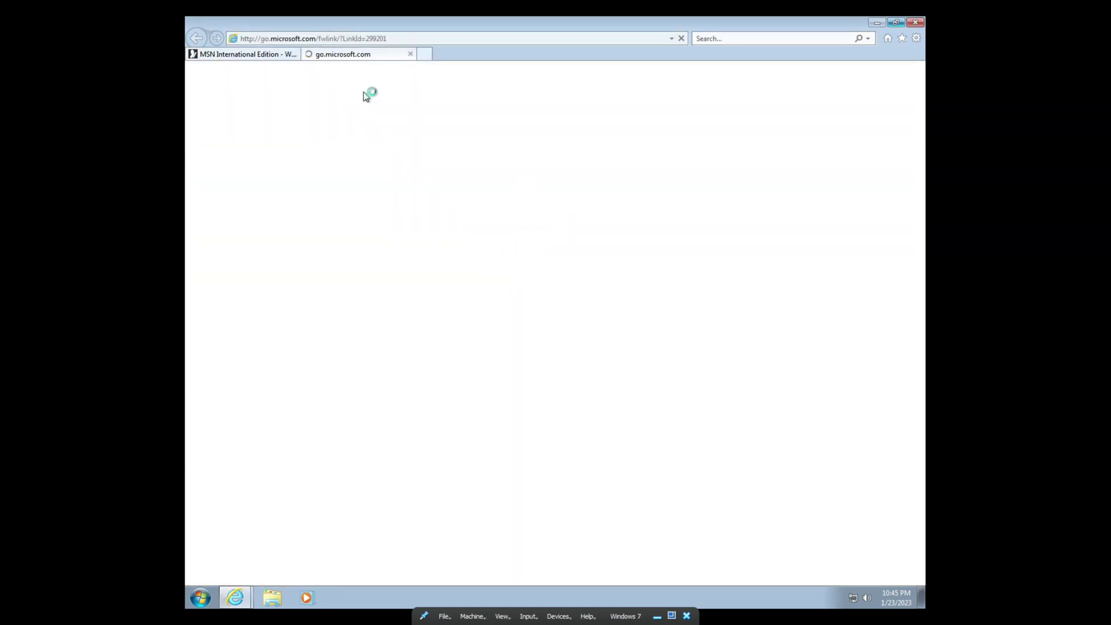
click(915, 23)
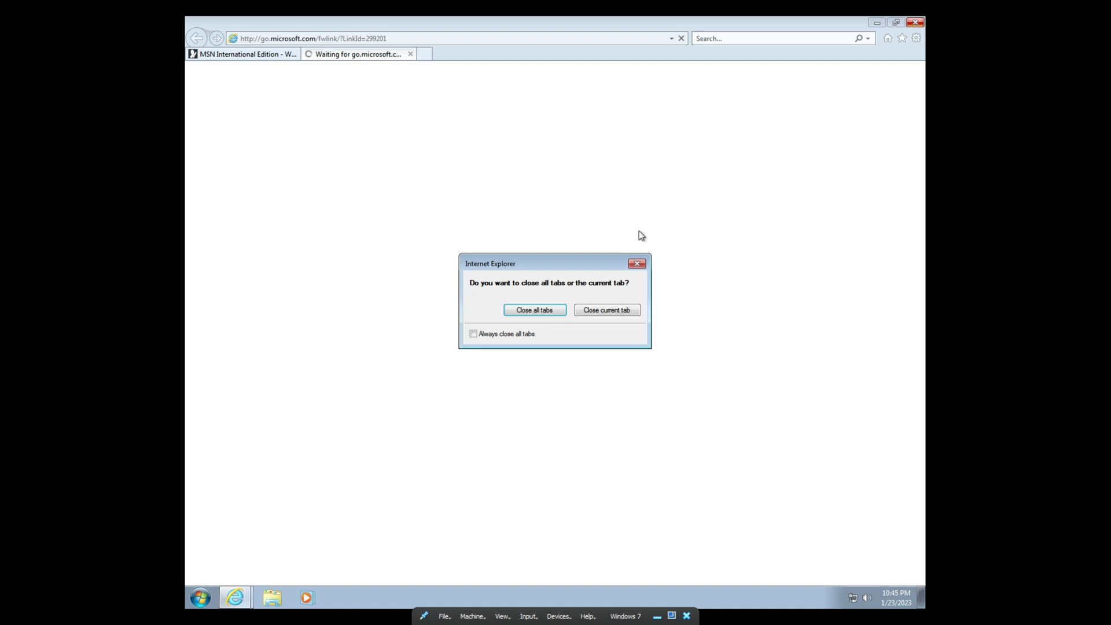
click(547, 310)
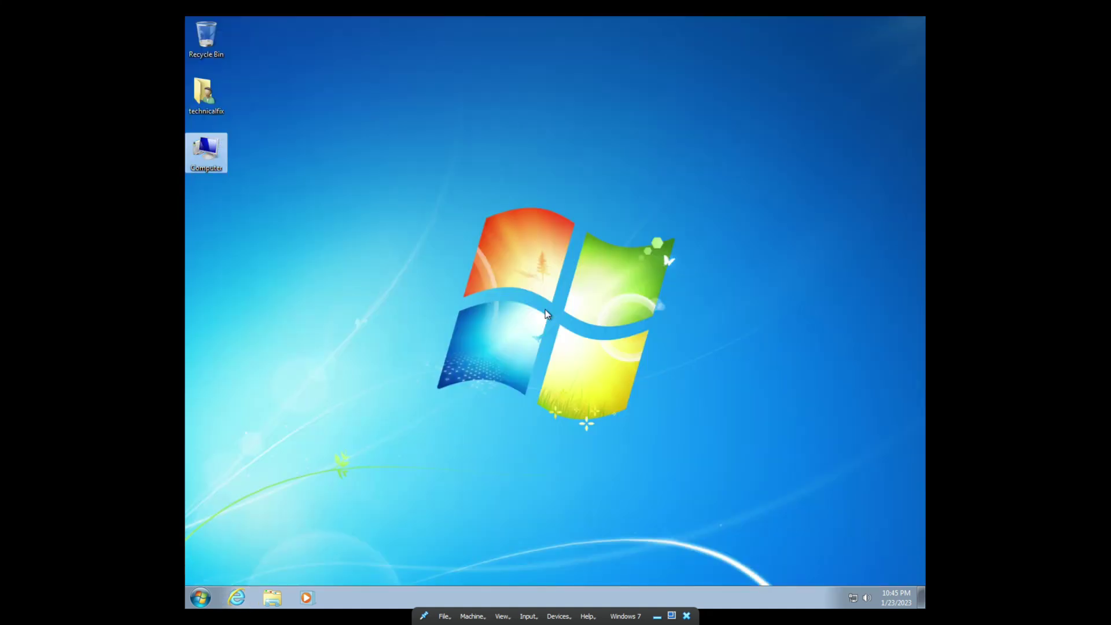
click(546, 309)
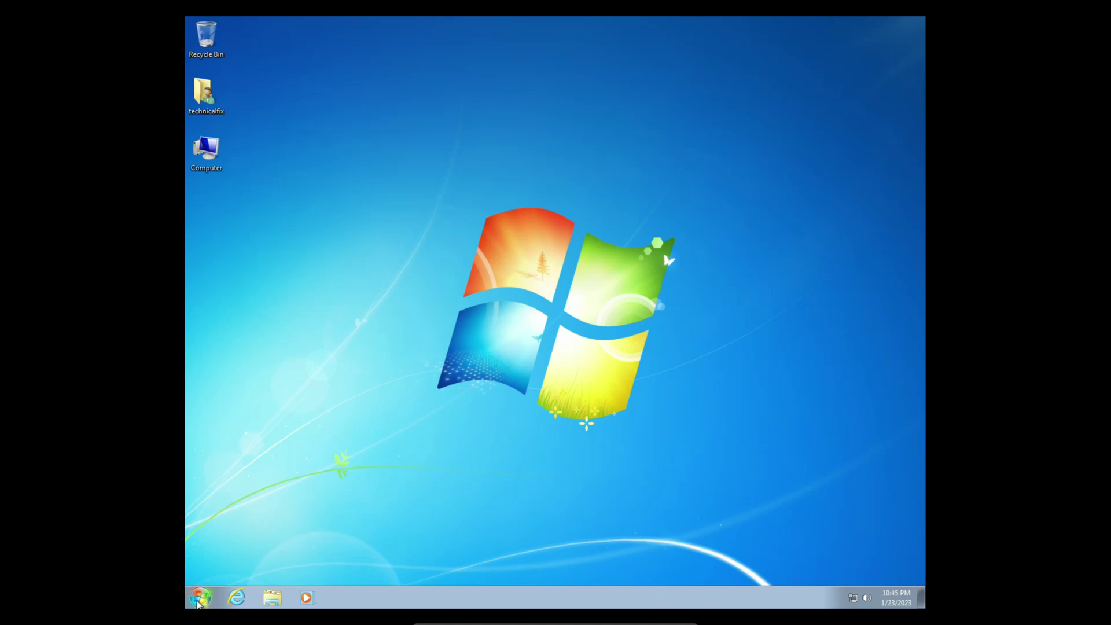
Step: Shut down the Windows 7 guest from its Start menu and close VirtualBox Manager
click(200, 601)
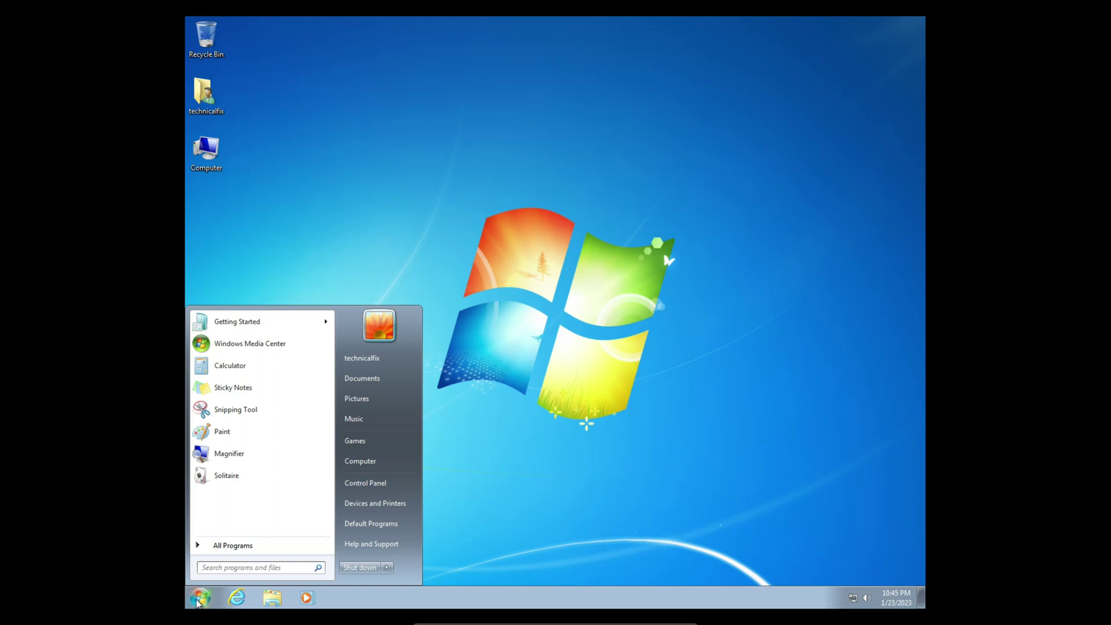
click(357, 569)
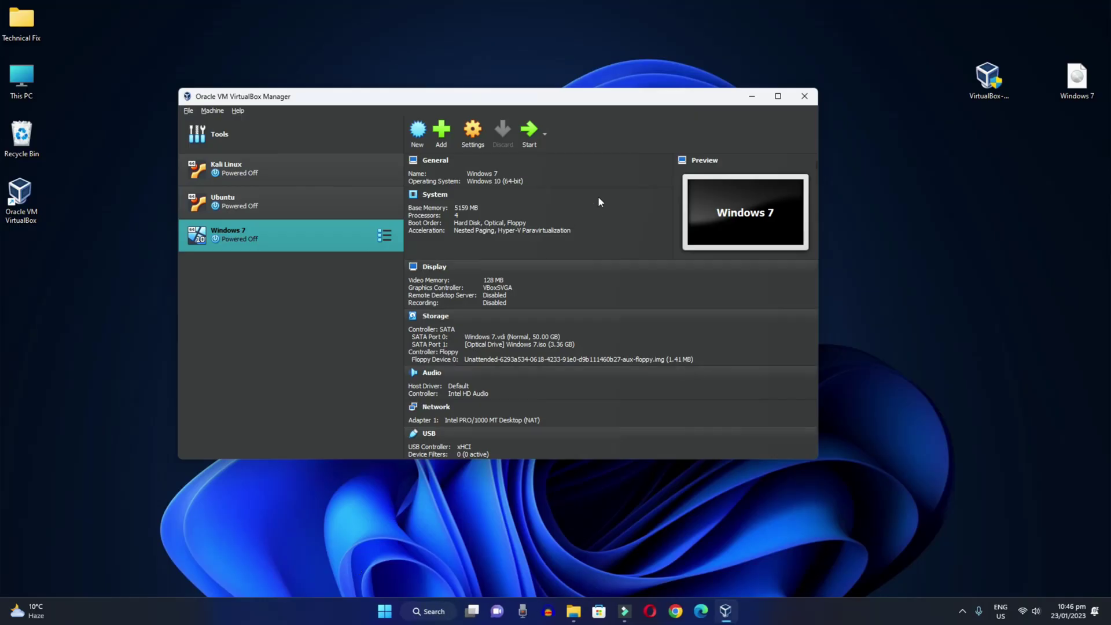
click(803, 98)
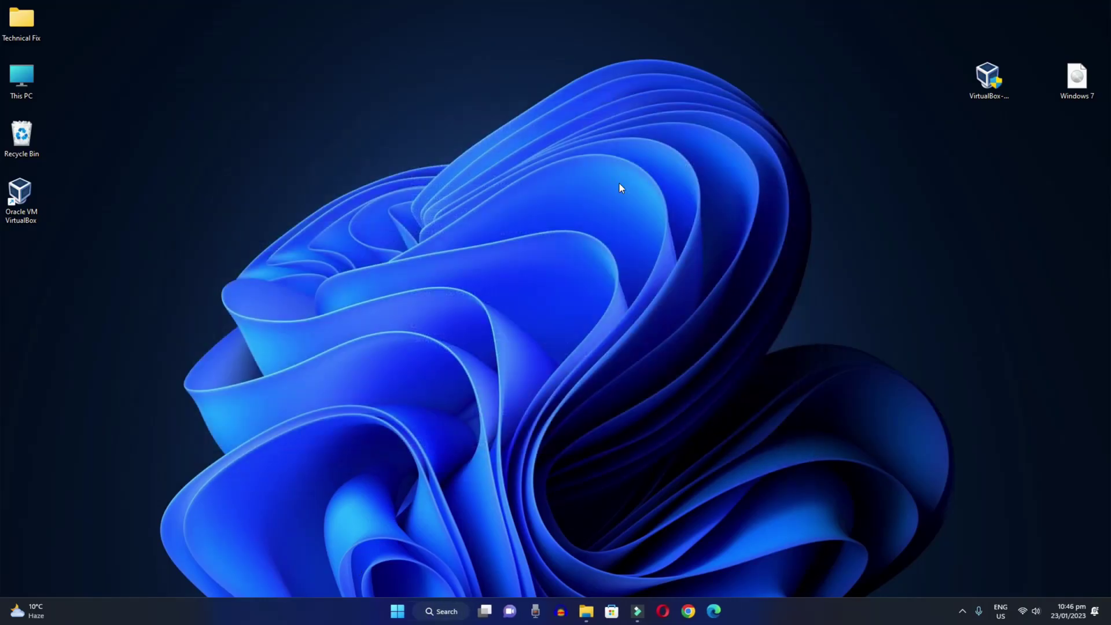